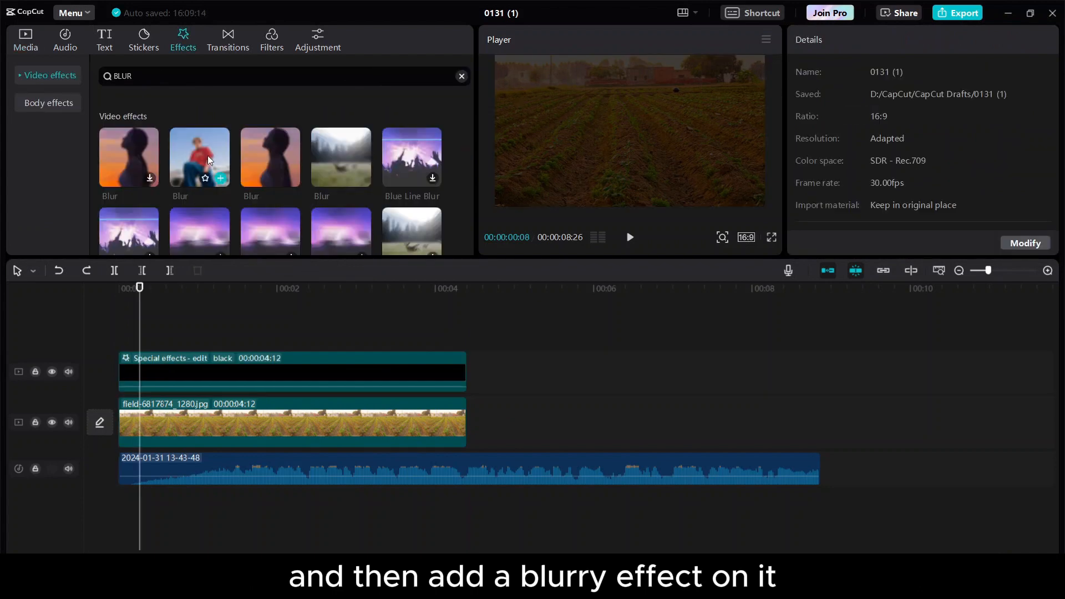
Drop the Blur effect over the clips, set the black overlay to 45% opacity, and add Default text.
drag(208, 155, 147, 341)
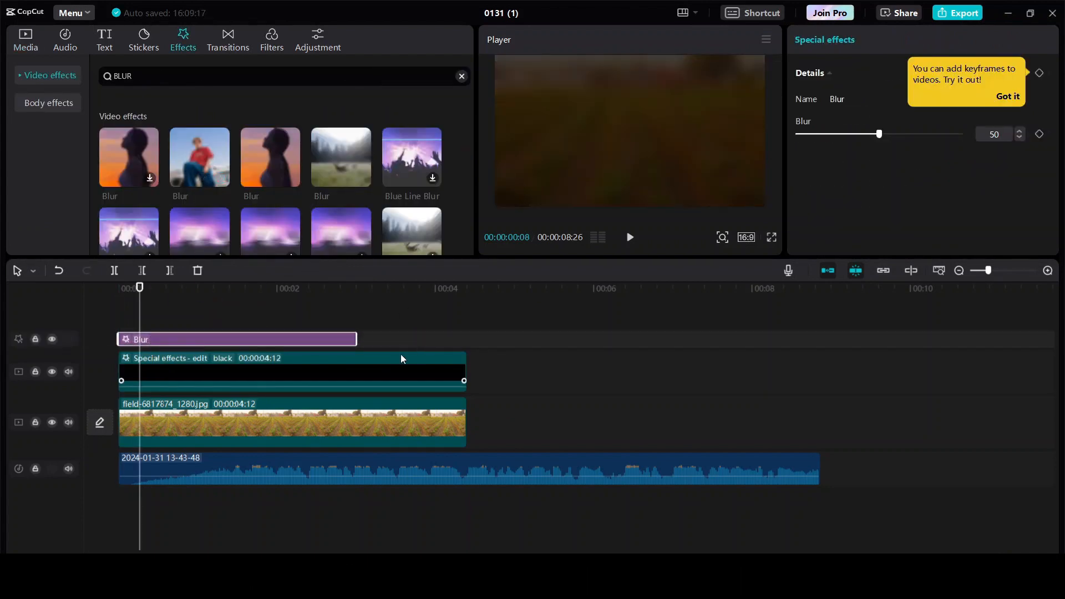
click(908, 134)
click(436, 366)
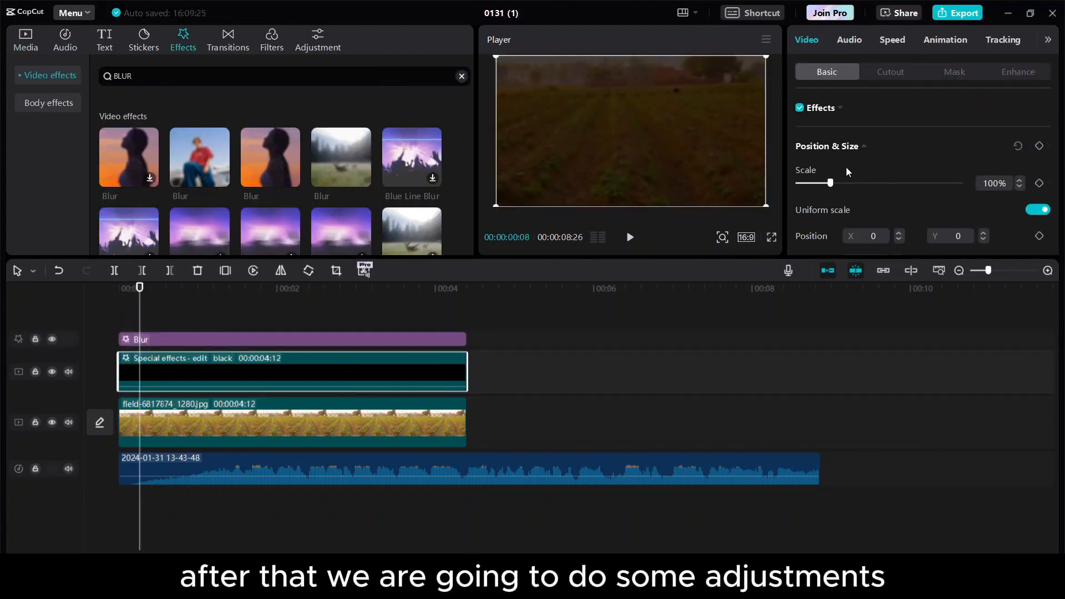
scroll(846, 168, down, 3)
drag(924, 229, 873, 233)
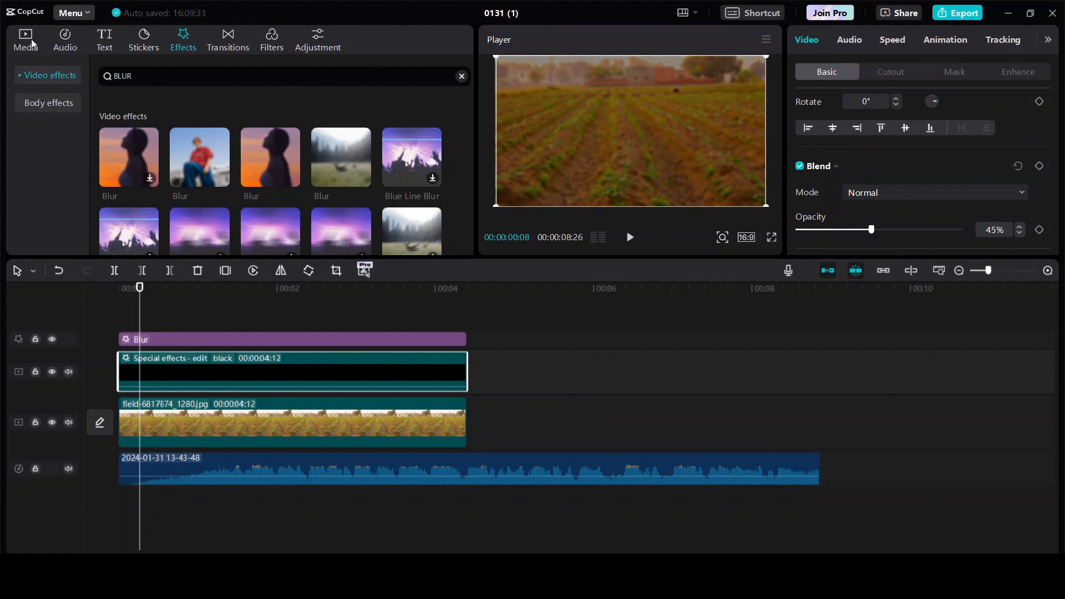
click(104, 40)
click(148, 129)
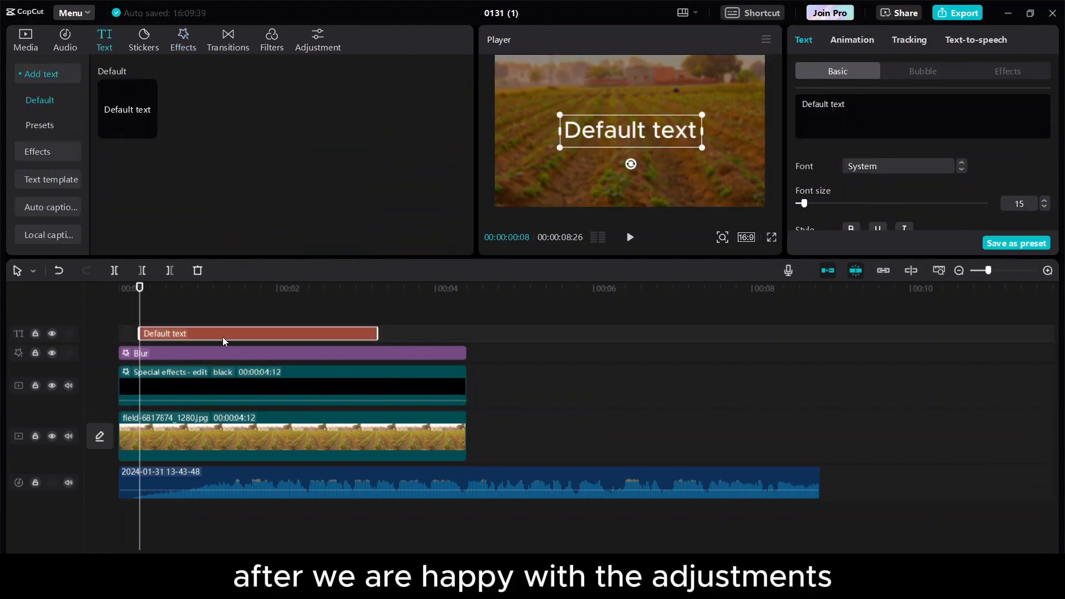
Start the text clip at 0 and change its text to 'A TEENAGER ABANDONS HIS LIFE ON HIS'.
drag(223, 340, 203, 336)
key(space)
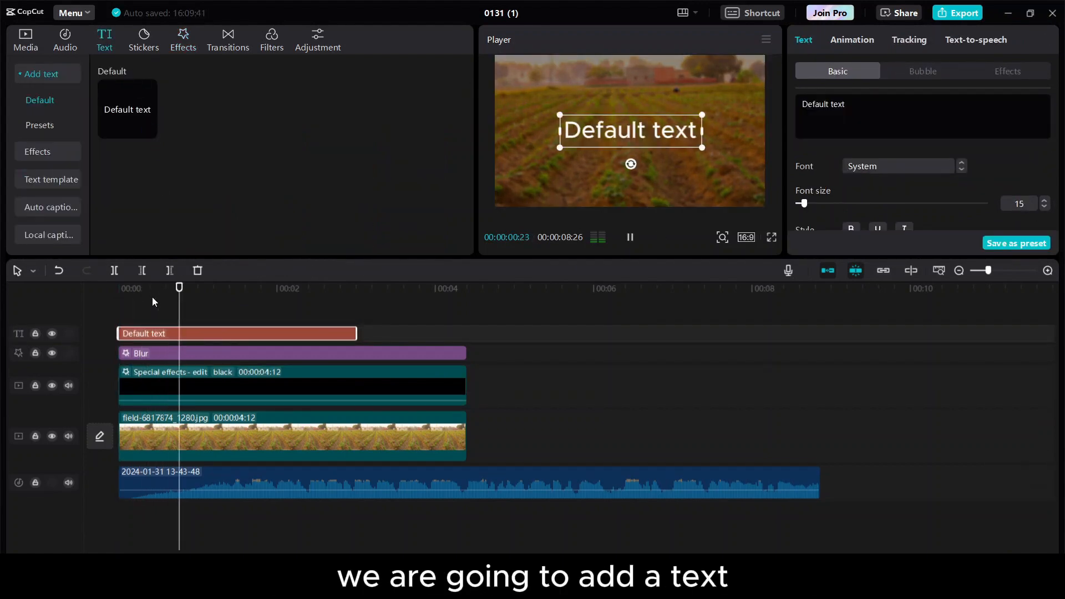
click(889, 104)
key(ctrl+a)
text(A TEENAGER ABANDONS HIS LIFE ON HIS)
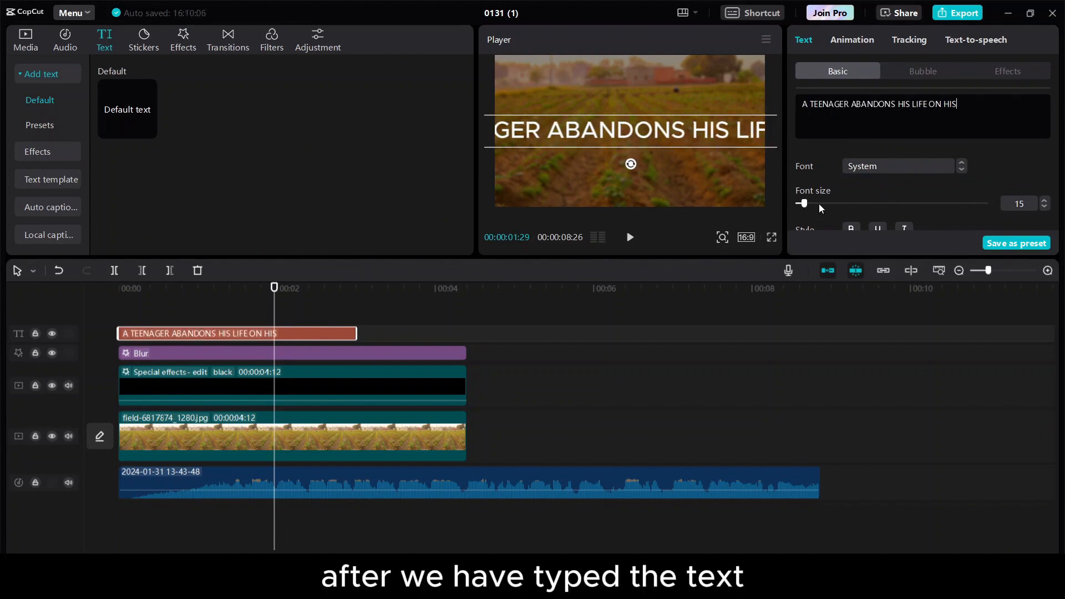
Set the title's font to ZY Elegant at size 7.
drag(804, 203, 800, 204)
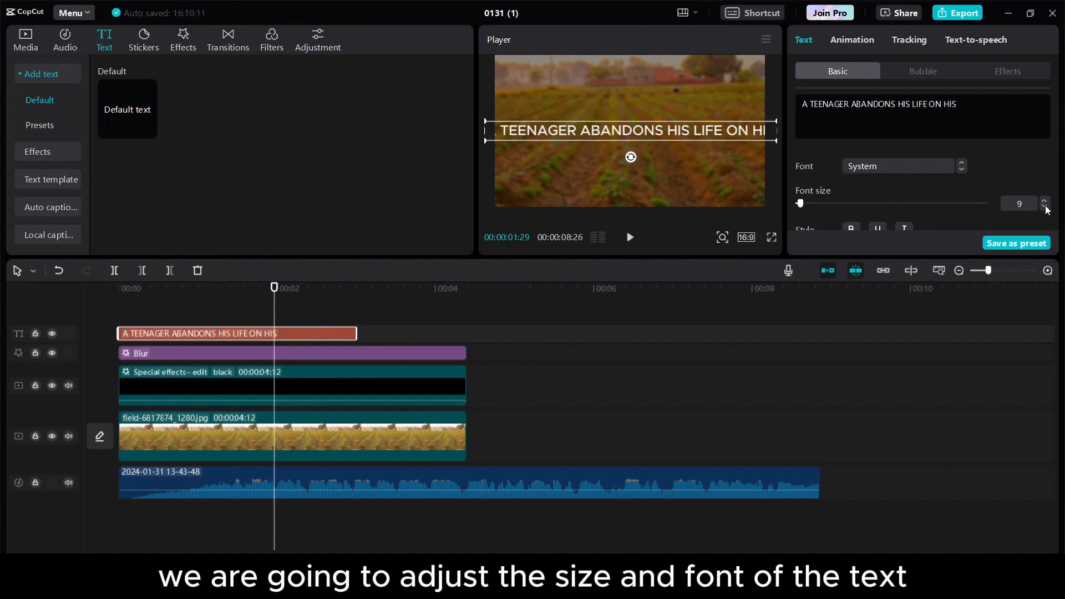
click(888, 167)
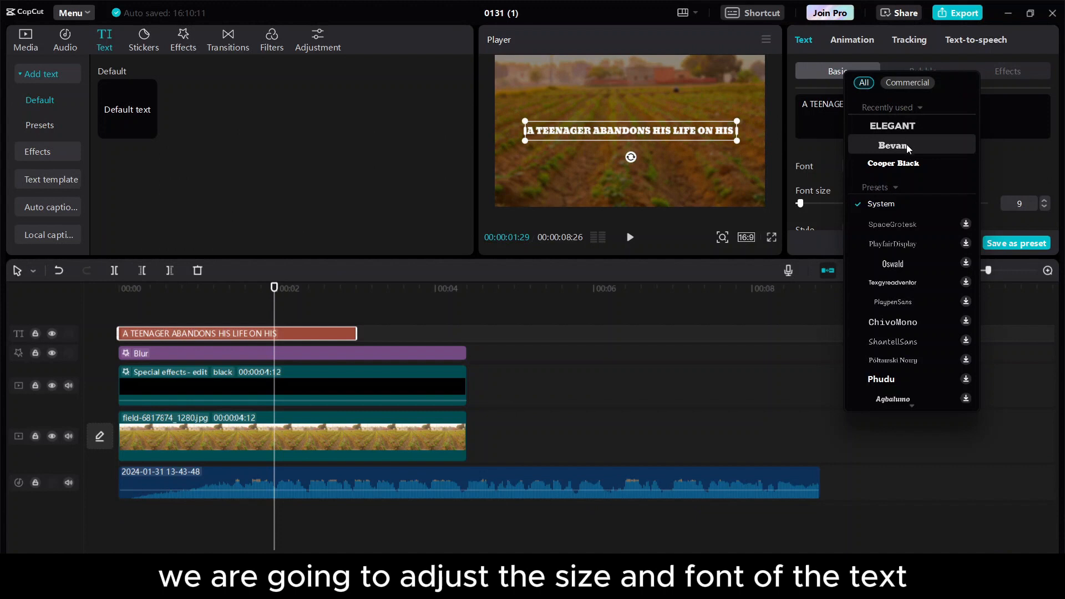
click(914, 128)
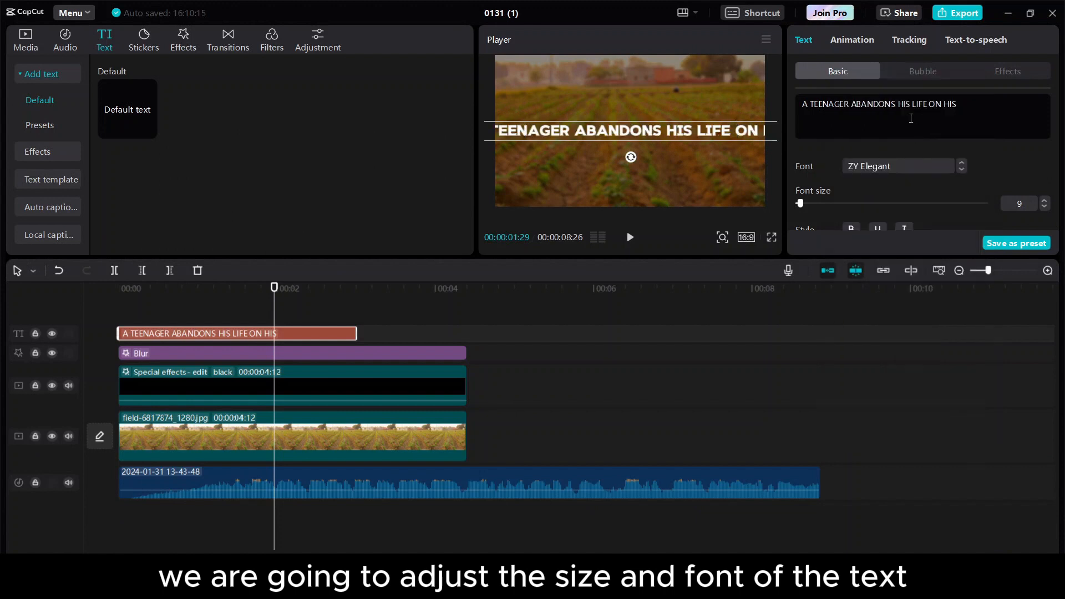
click(1046, 208)
click(1046, 208)
Turn on the second Glow style and a Shadow for the title.
scroll(960, 201, down, 2)
click(800, 190)
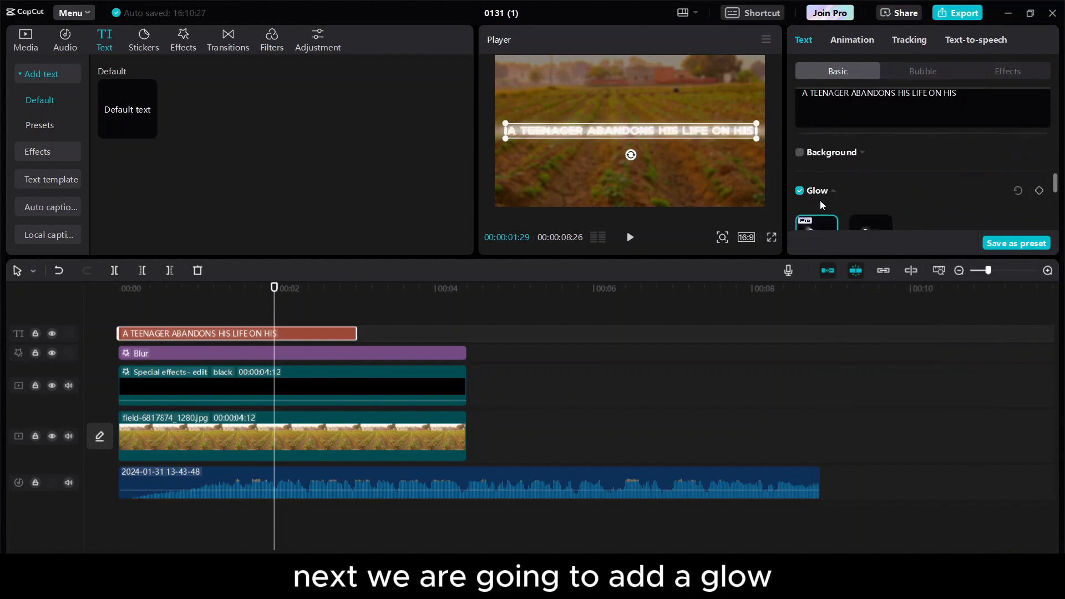
scroll(820, 200, down, 1)
click(872, 210)
scroll(865, 194, down, 3)
scroll(864, 188, down, 1)
drag(863, 185, 820, 191)
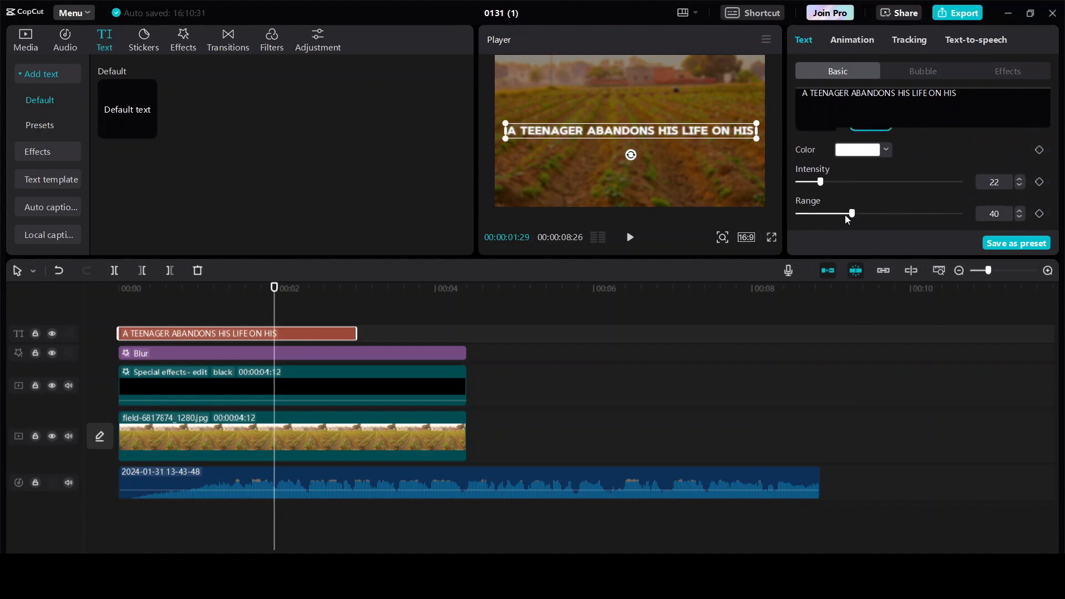
scroll(844, 216, down, 3)
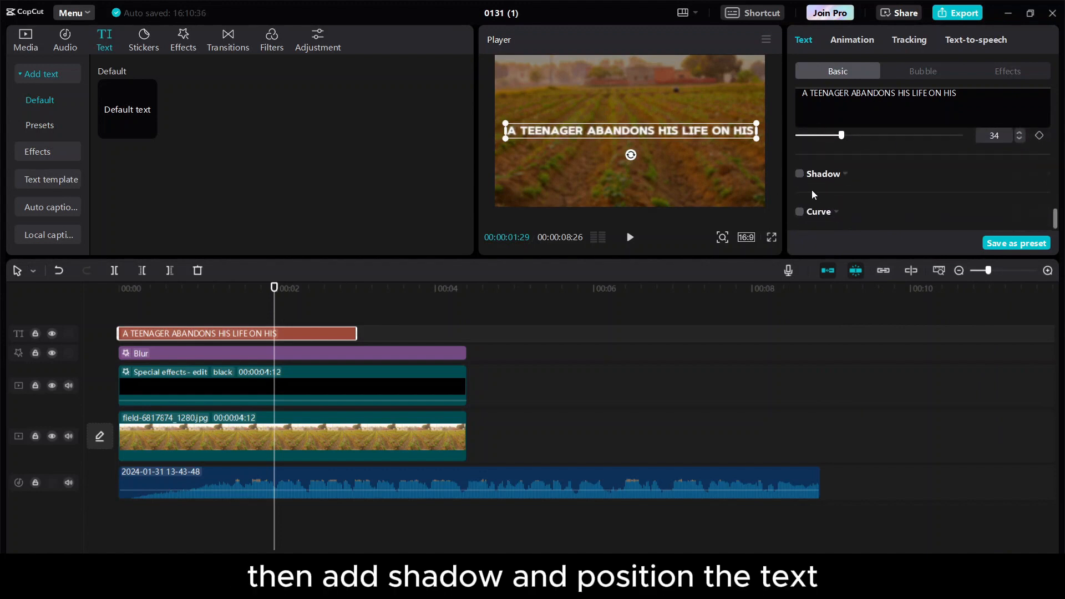
scroll(837, 194, down, 2)
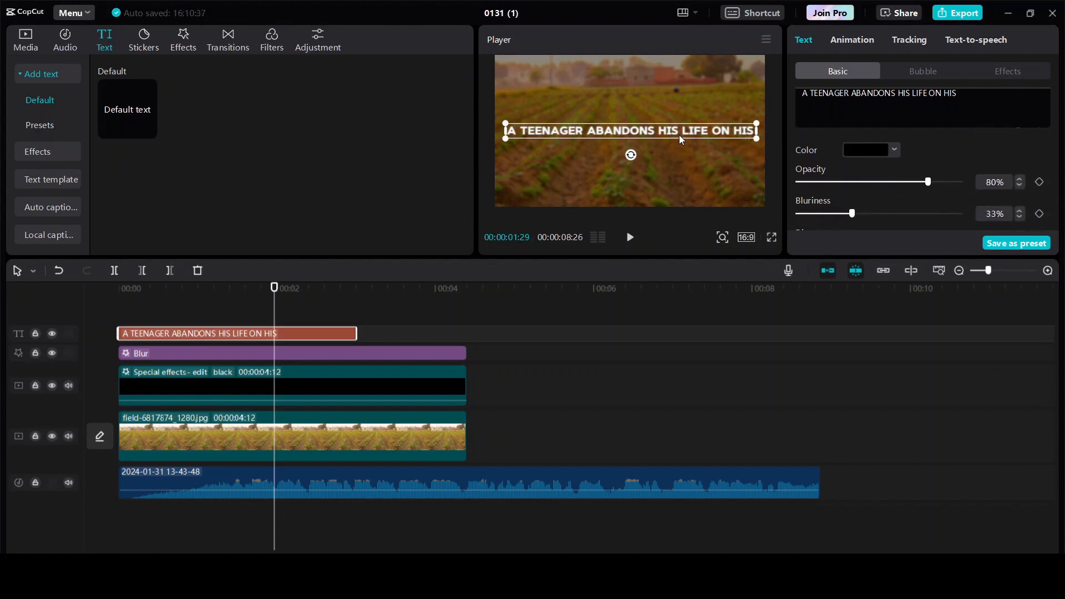
Move the title near the frame's top, then duplicate it and place the copy below.
drag(679, 135, 681, 77)
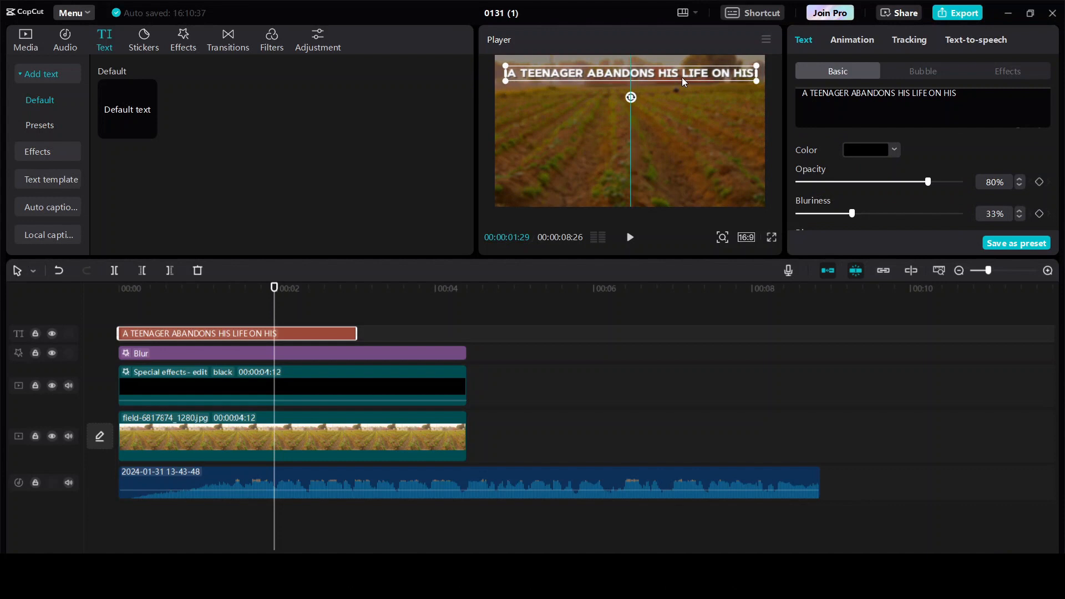
key(ctrl+c)
key(ctrl+v)
click(598, 91)
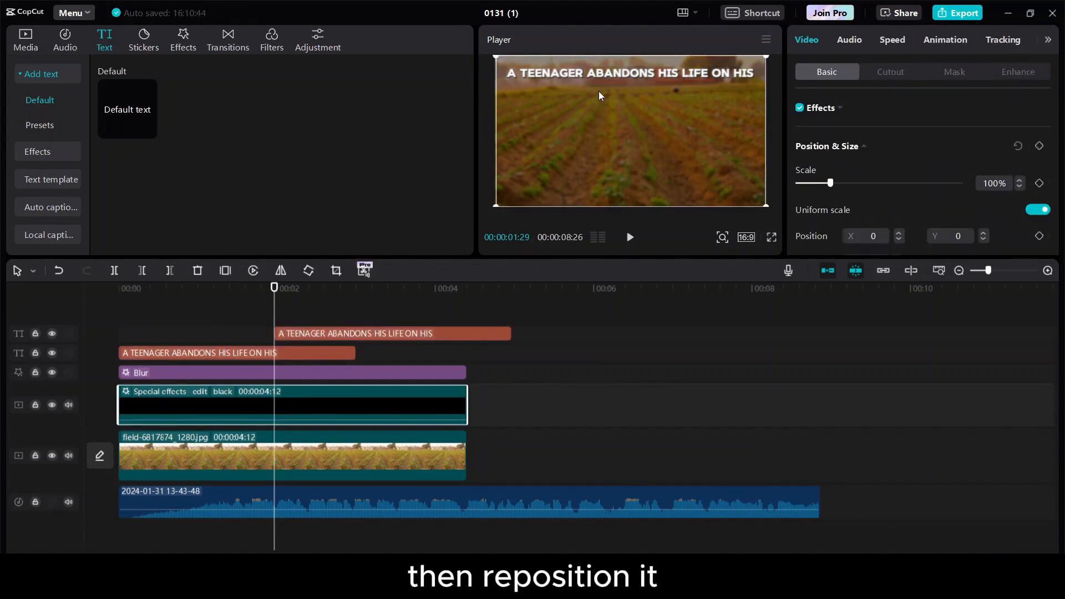
drag(639, 67, 637, 81)
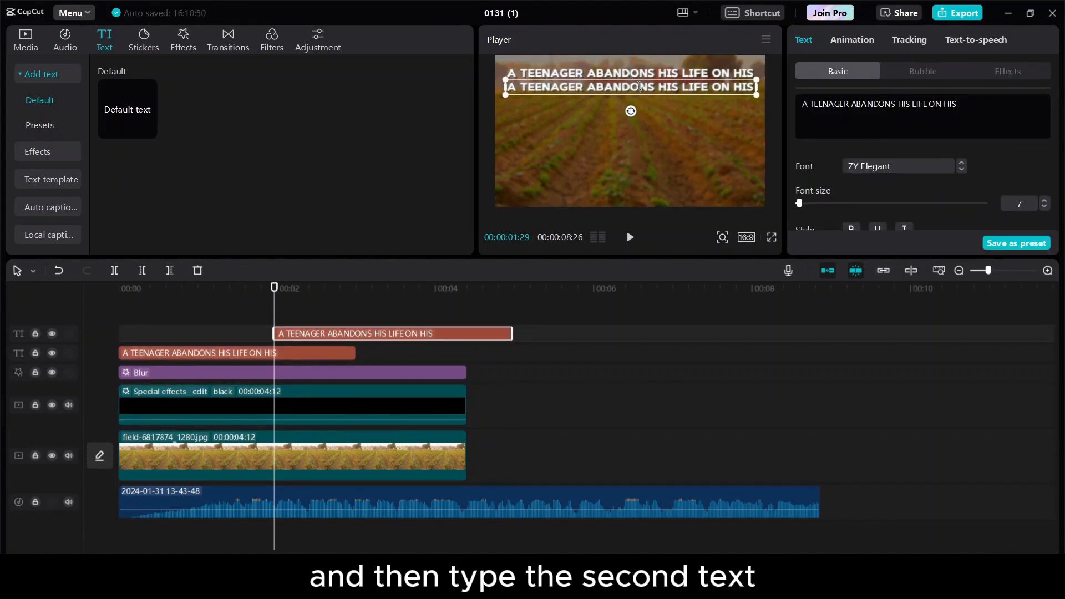
Change the duplicate to 'FAMILY'S FARM' at size 20 and position it below the first line.
double_click(639, 84)
text(FAMILY'S FARM)
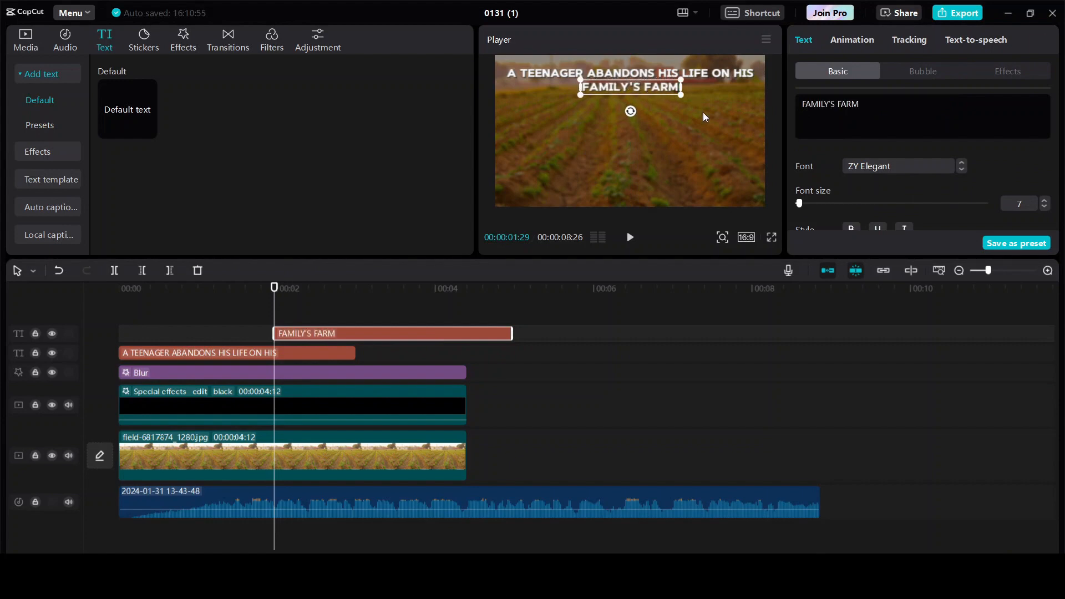
drag(800, 203, 807, 203)
click(722, 106)
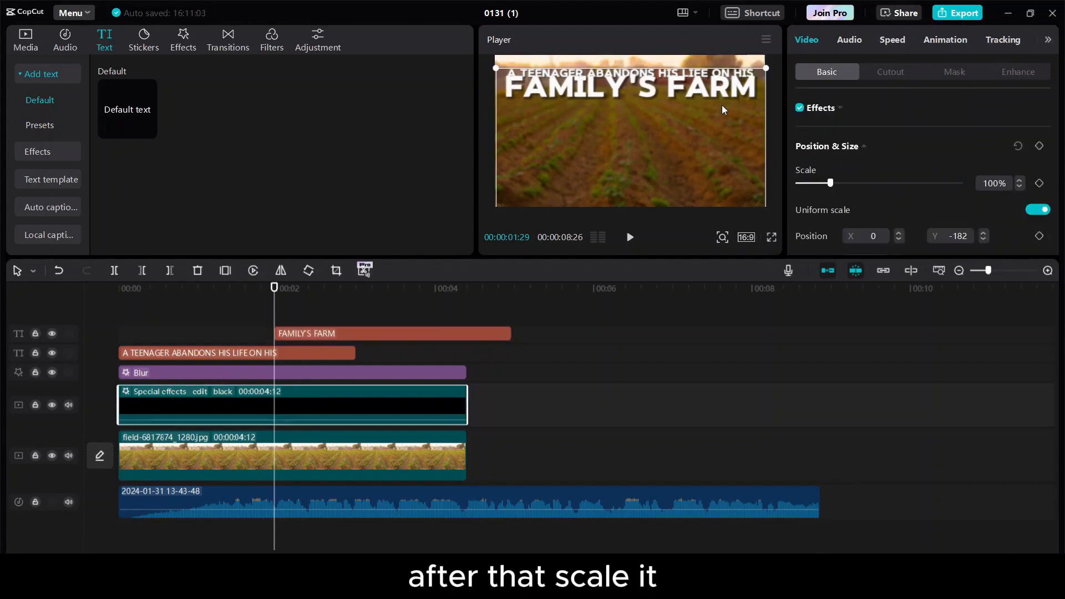
click(709, 87)
drag(709, 87, 709, 100)
Give the first title a Typewriter entrance animation lasting about 1.5s.
scroll(889, 201, down, 3)
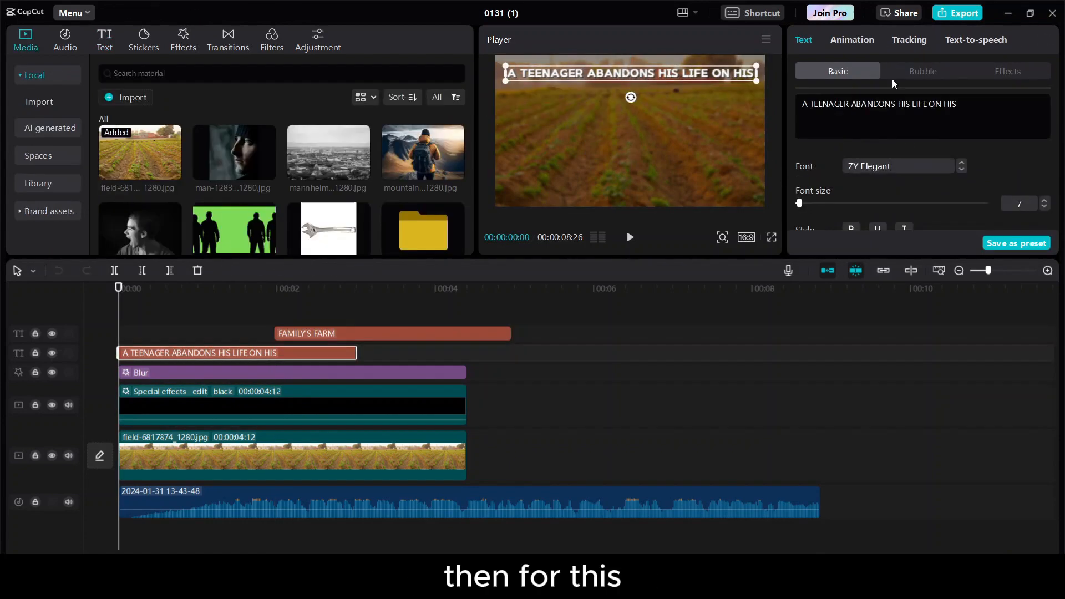
click(852, 39)
scroll(839, 210, down, 1)
click(817, 180)
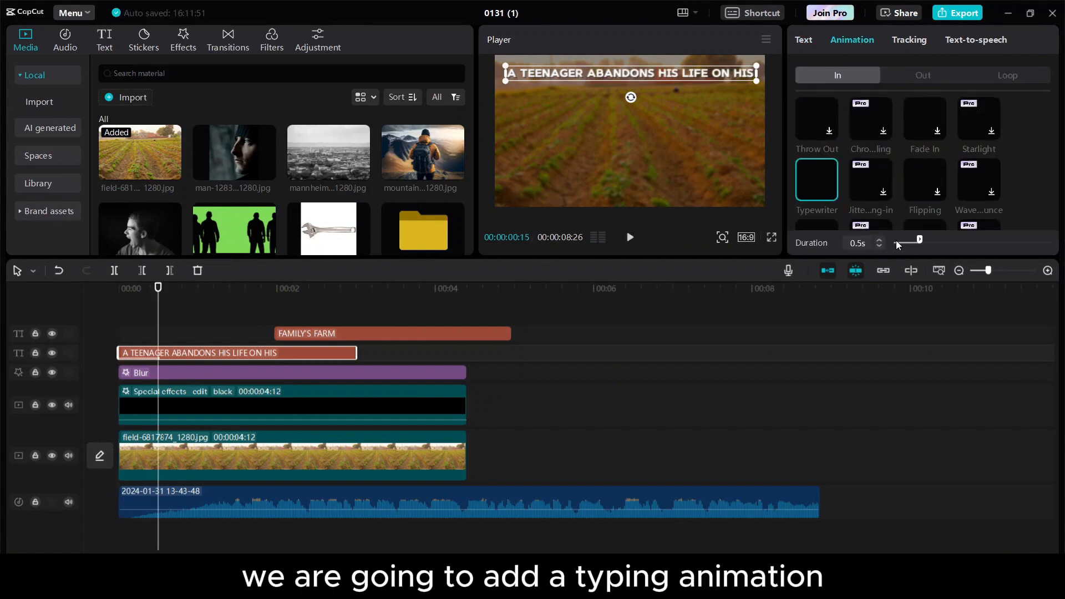
drag(918, 241, 960, 243)
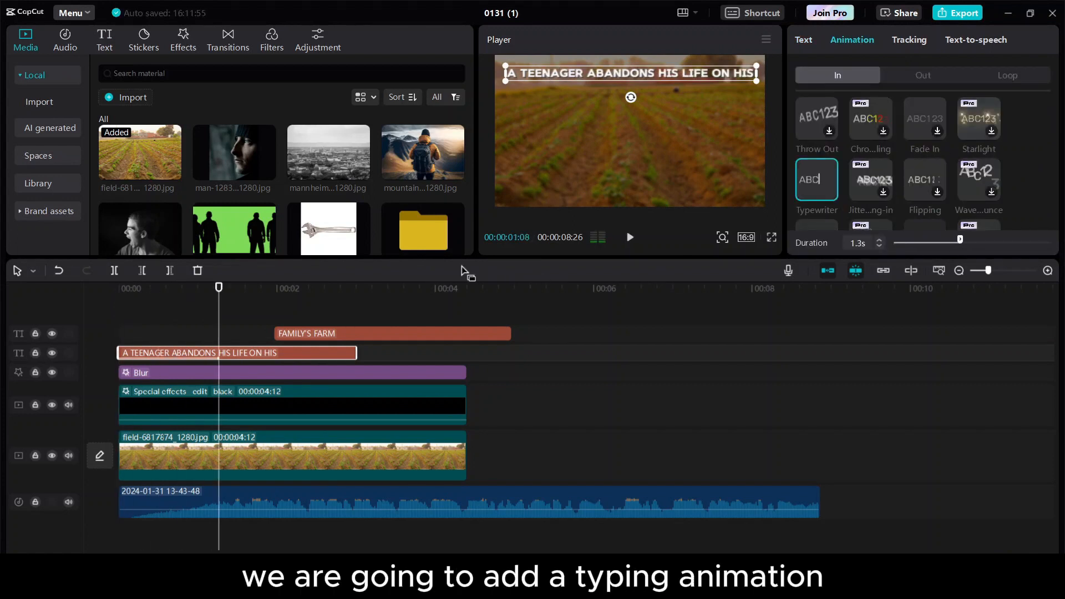
drag(961, 241, 973, 242)
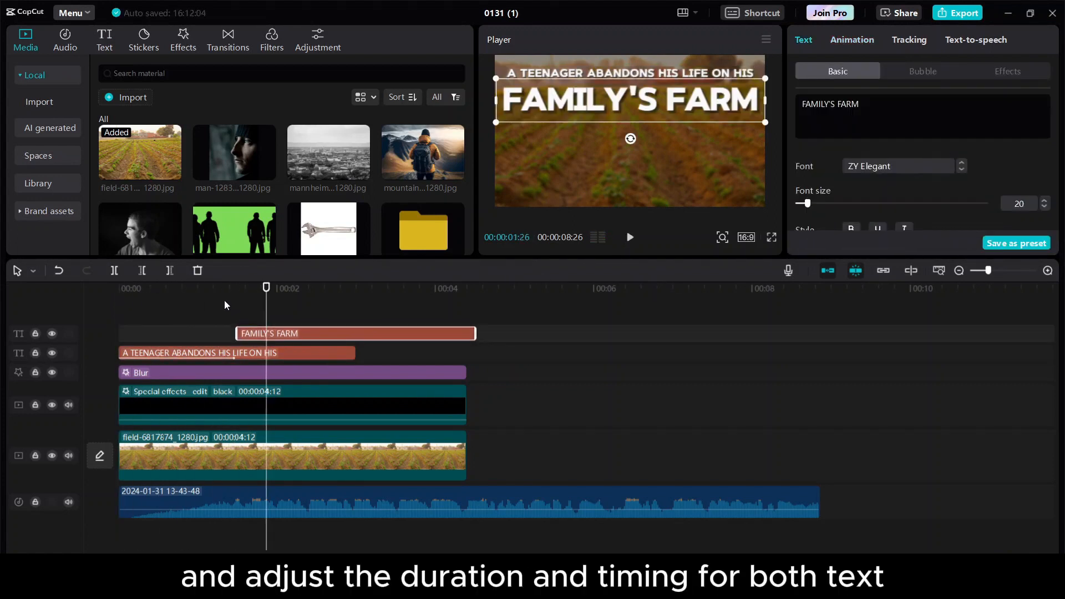
Trim both title clips to end together and play the sequence from the start.
click(852, 40)
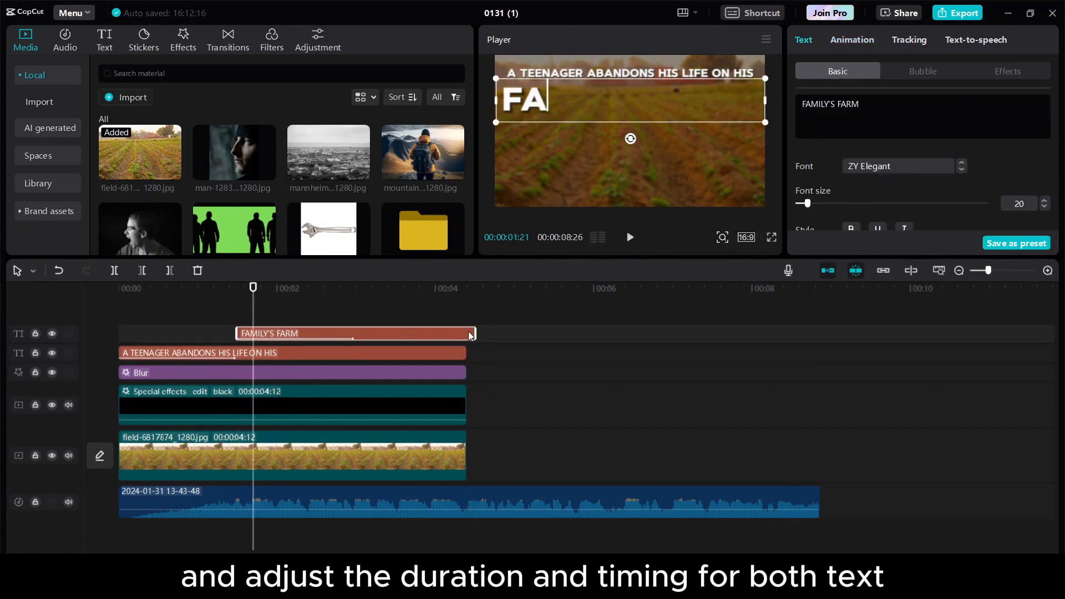
drag(471, 336, 466, 336)
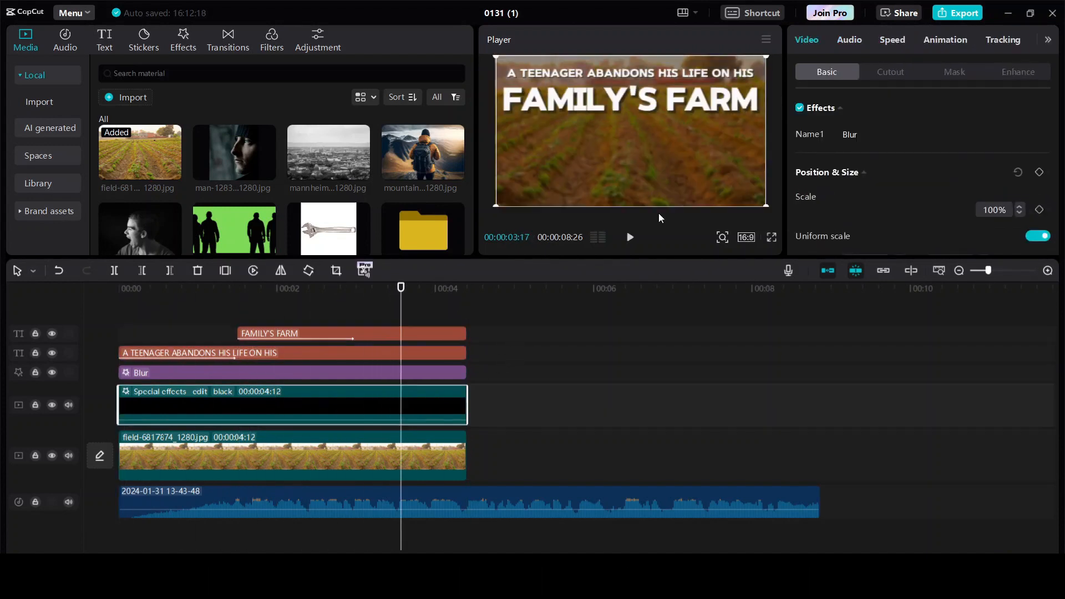
click(571, 461)
click(102, 324)
key(space)
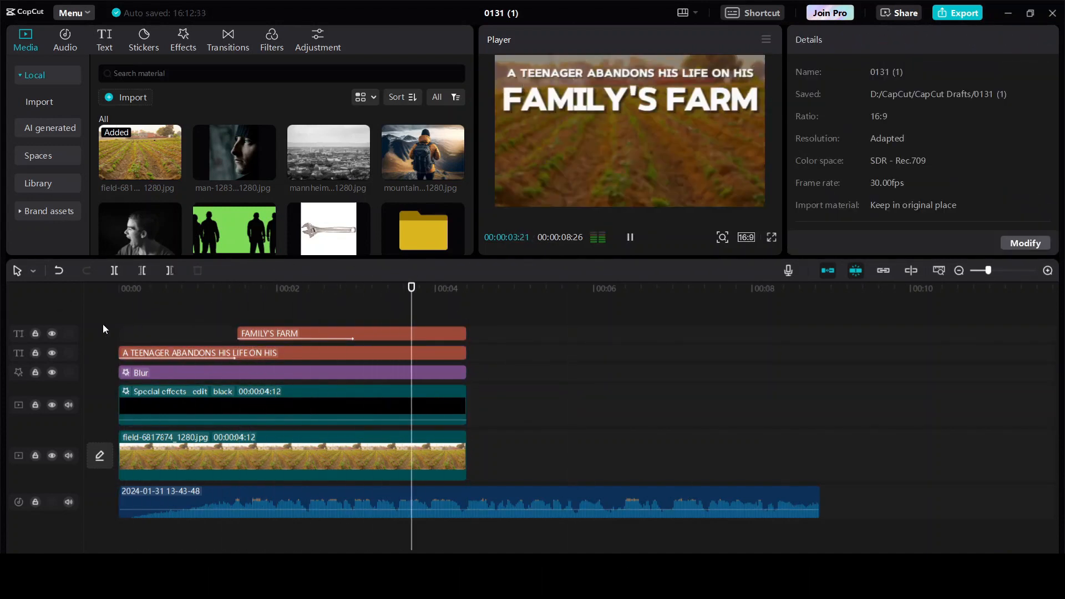
key(space)
Export the intro and place the exported video on the timeline at 0.
click(953, 17)
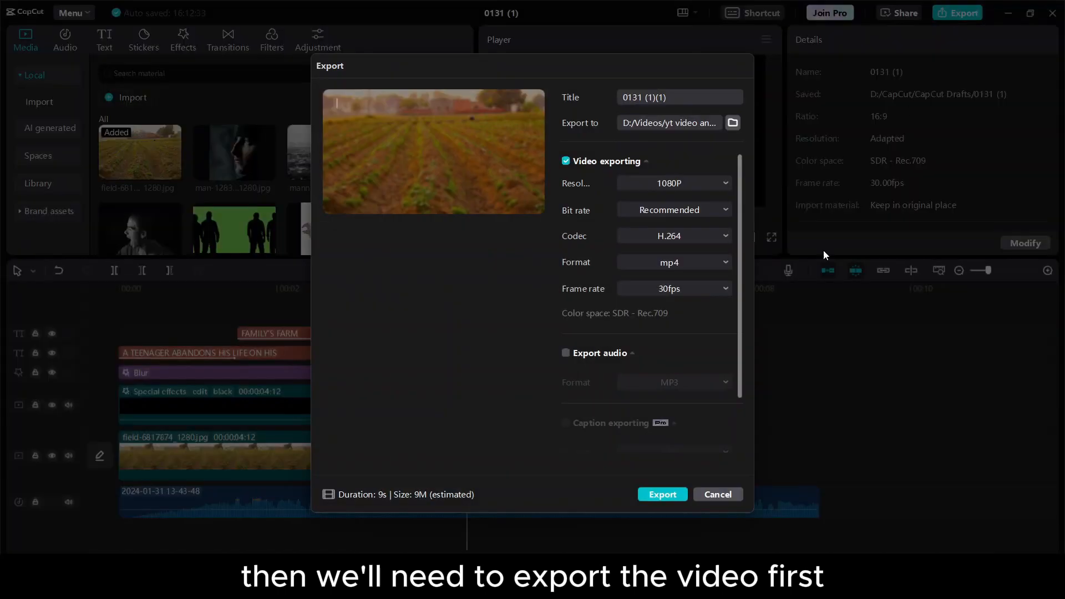
click(654, 499)
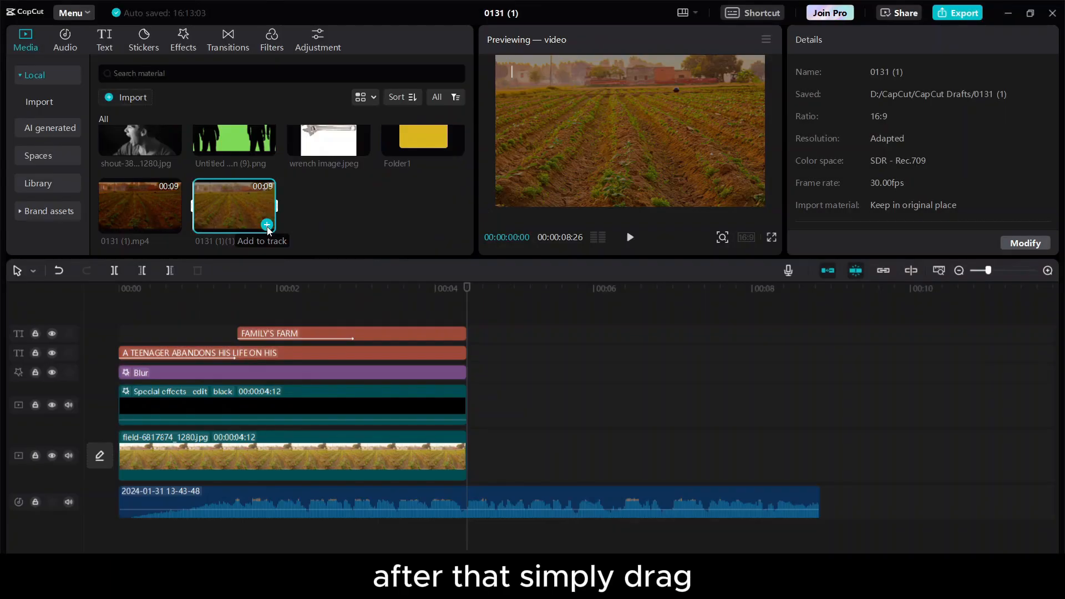
drag(268, 231, 333, 405)
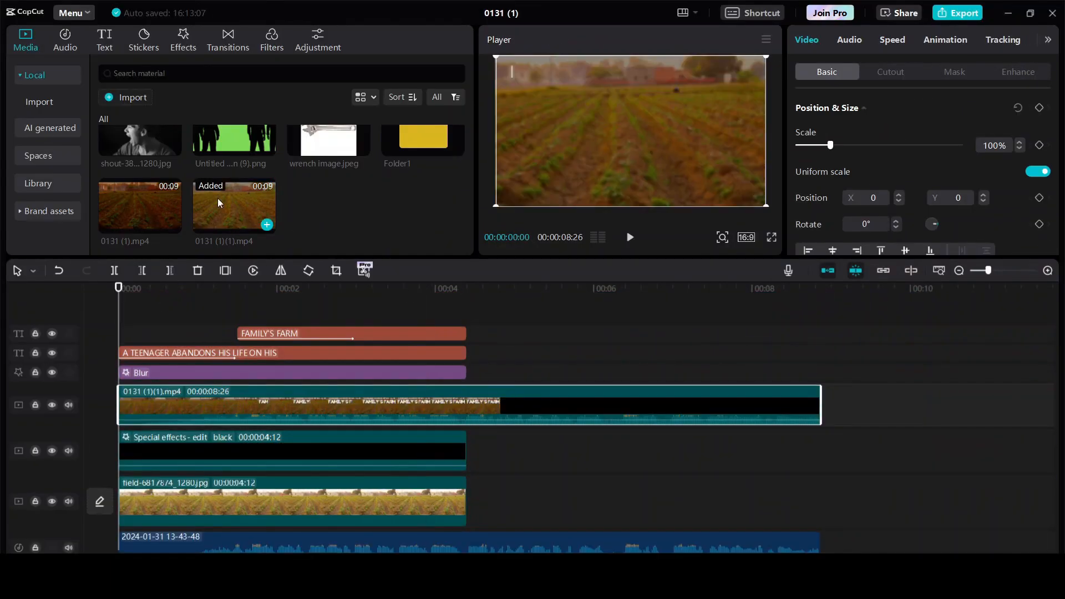
key(space)
key(space)
Delete the old layered, text and blur clips, moving the exported video to the muted main track.
scroll(407, 471, down, 2)
drag(501, 481, 359, 421)
key(Delete)
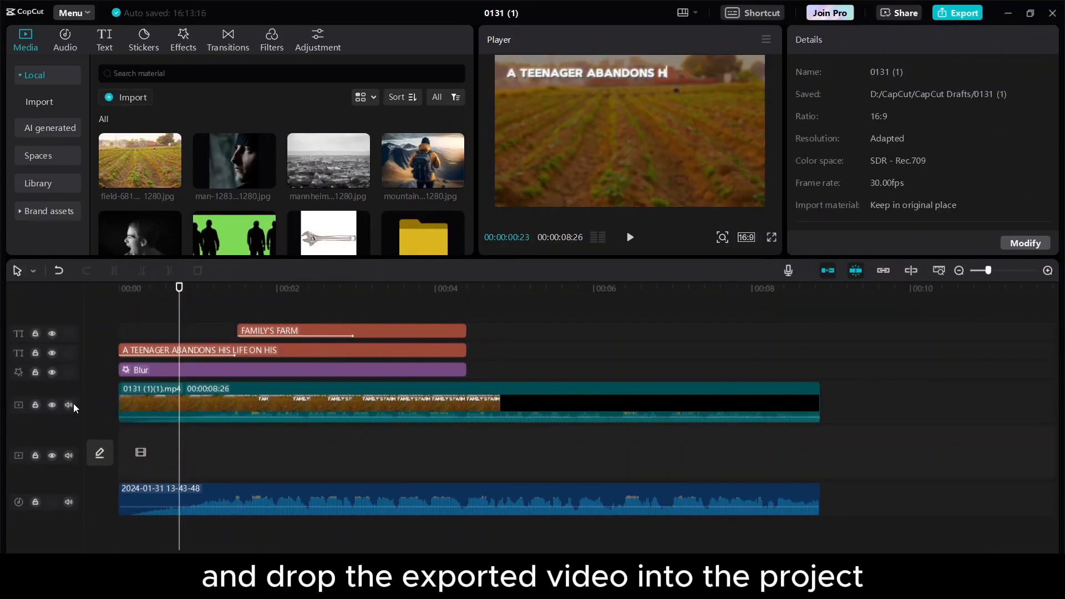
click(69, 405)
drag(495, 368, 222, 318)
key(Delete)
drag(190, 373, 187, 422)
click(69, 423)
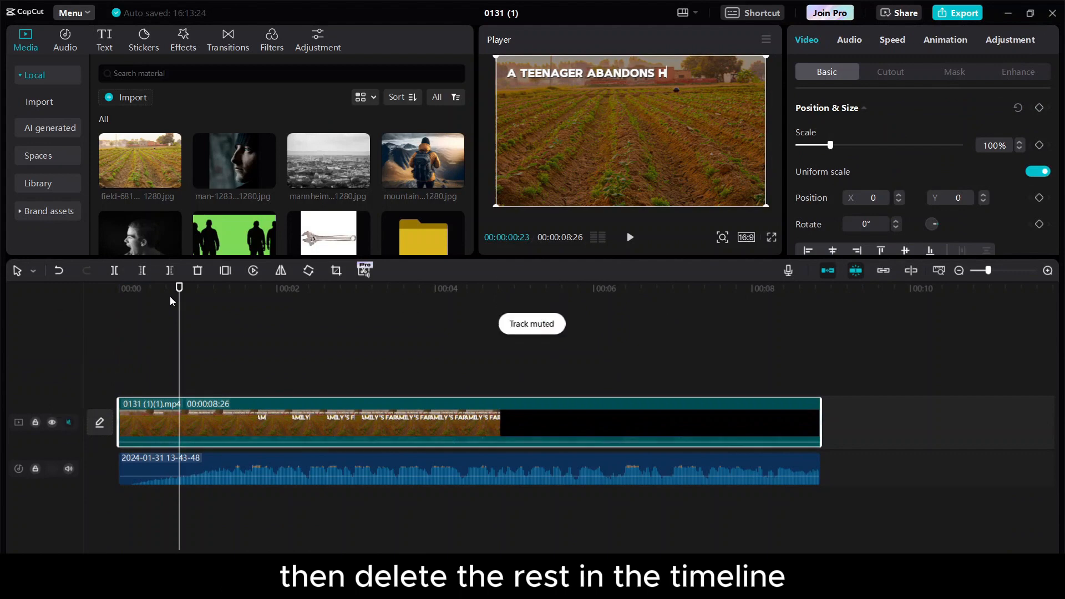
Add the green silhouette image on a track above the exported video.
drag(179, 288, 118, 289)
key(space)
key(Home)
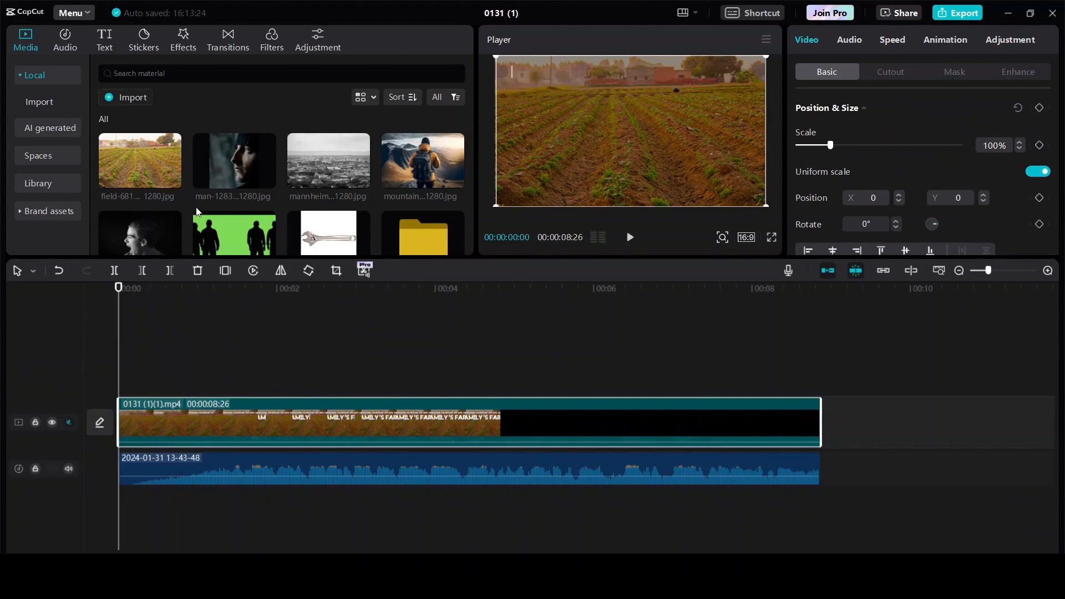
click(267, 254)
drag(267, 422, 266, 373)
Trim the silhouette image and exported video to end at 00:04:10.
click(461, 289)
drag(820, 430, 462, 413)
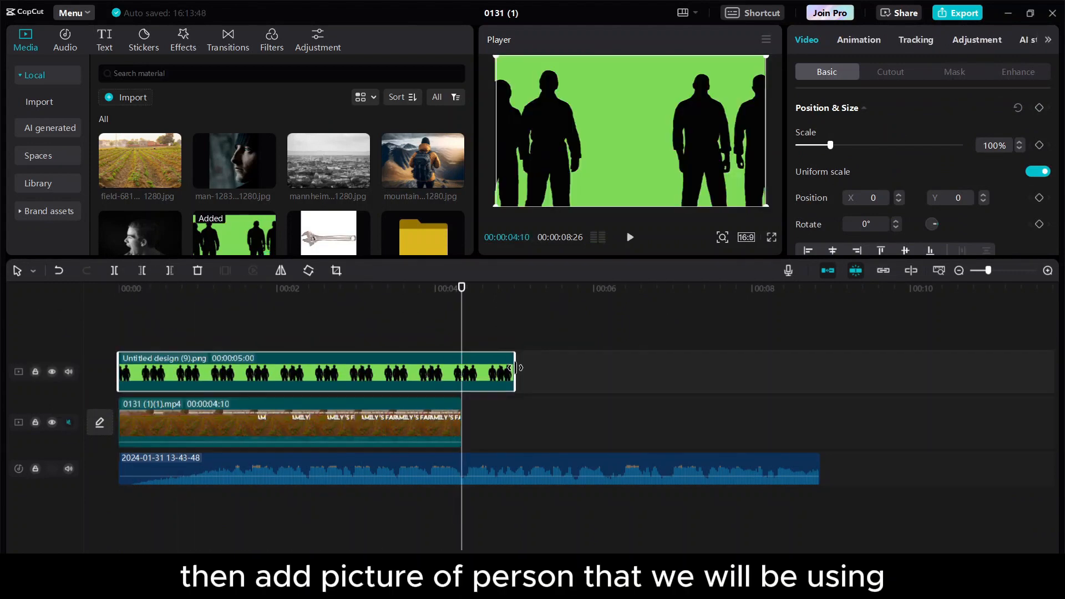
drag(515, 369, 461, 368)
key(Home)
Chroma-key the green background out of the silhouette image and raise the key strength.
click(916, 39)
click(977, 39)
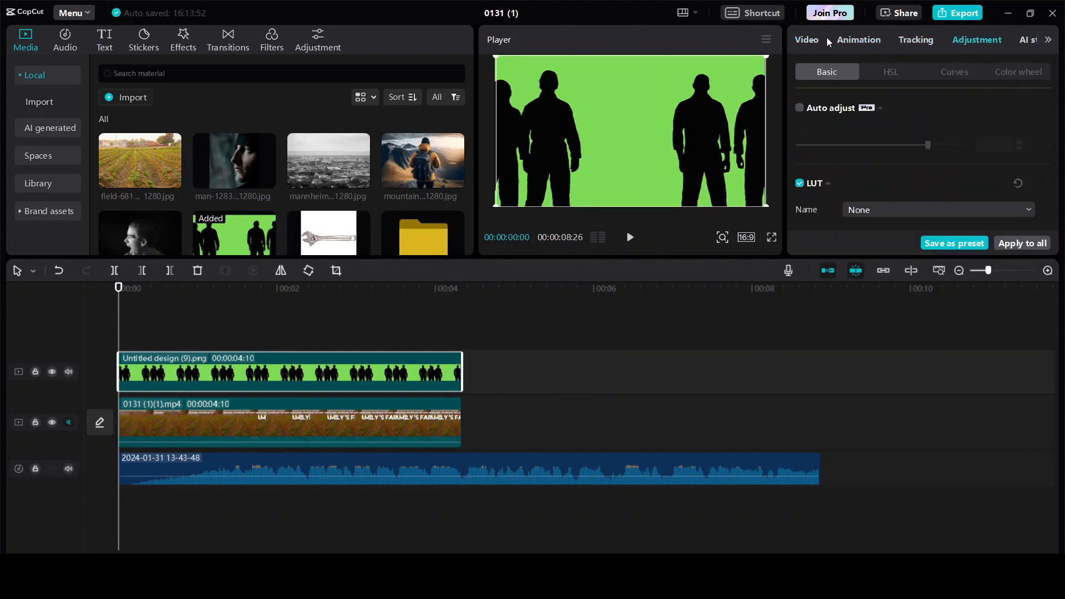
click(811, 39)
click(886, 72)
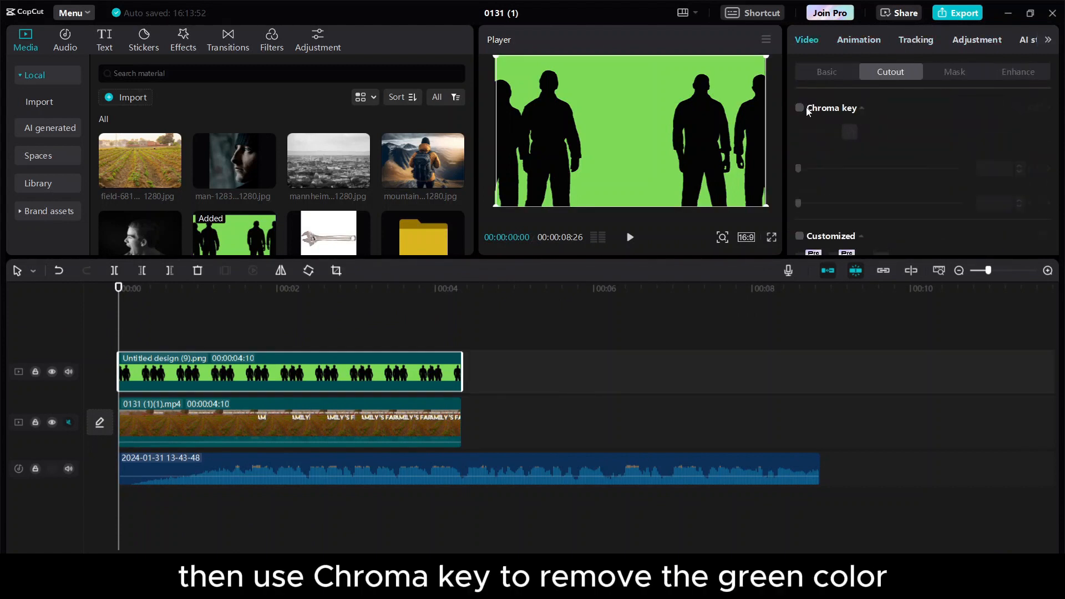
click(661, 113)
click(1021, 166)
click(1021, 166)
click(1020, 165)
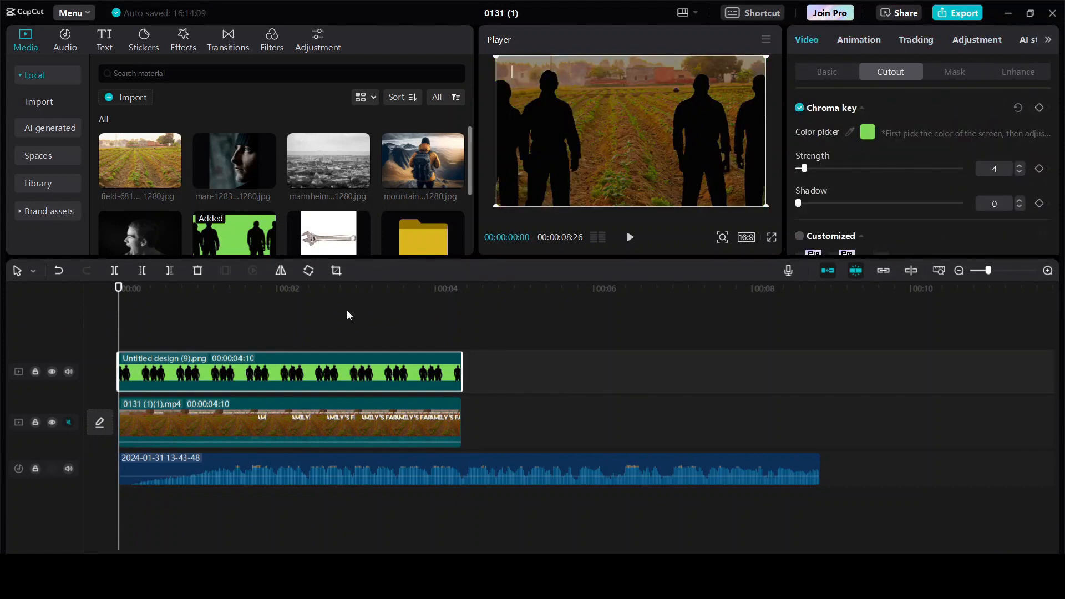
Keyframe the silhouettes to 174% scale and Y -700 at the clip's end, then add the backpacker image.
click(826, 71)
click(444, 291)
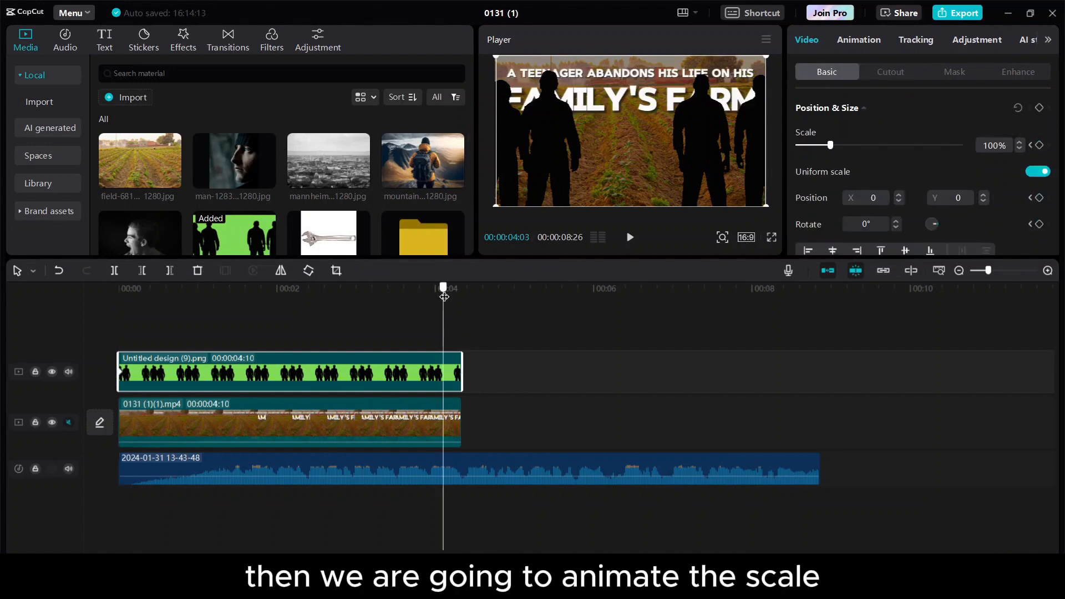
drag(830, 146, 854, 145)
mouse_move(741, 156)
mouse_down()
mouse_move(741, 191)
mouse_move(742, 164)
mouse_up()
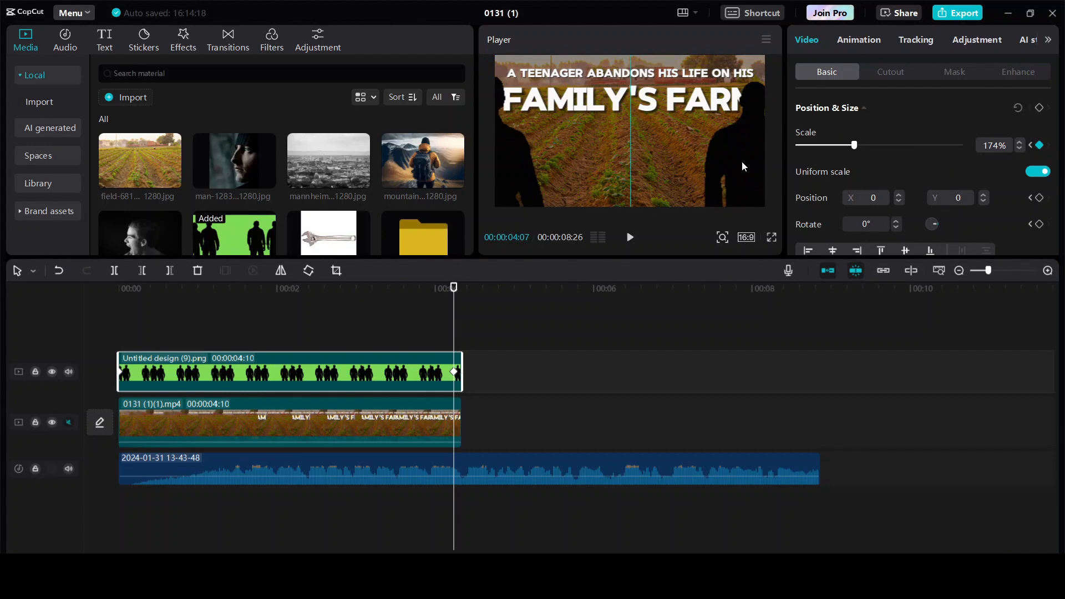
drag(454, 288, 64, 343)
key(space)
drag(423, 161, 500, 356)
Auto-cut the backpacker from the mountain photo and keyframe its starting size and position.
click(897, 71)
click(801, 221)
click(828, 71)
drag(831, 145, 824, 145)
key(ctrl+z)
drag(706, 153, 699, 168)
click(1039, 107)
At 00:04:07, resize the backpacker to about 83% and preview the zoom.
click(442, 390)
click(454, 289)
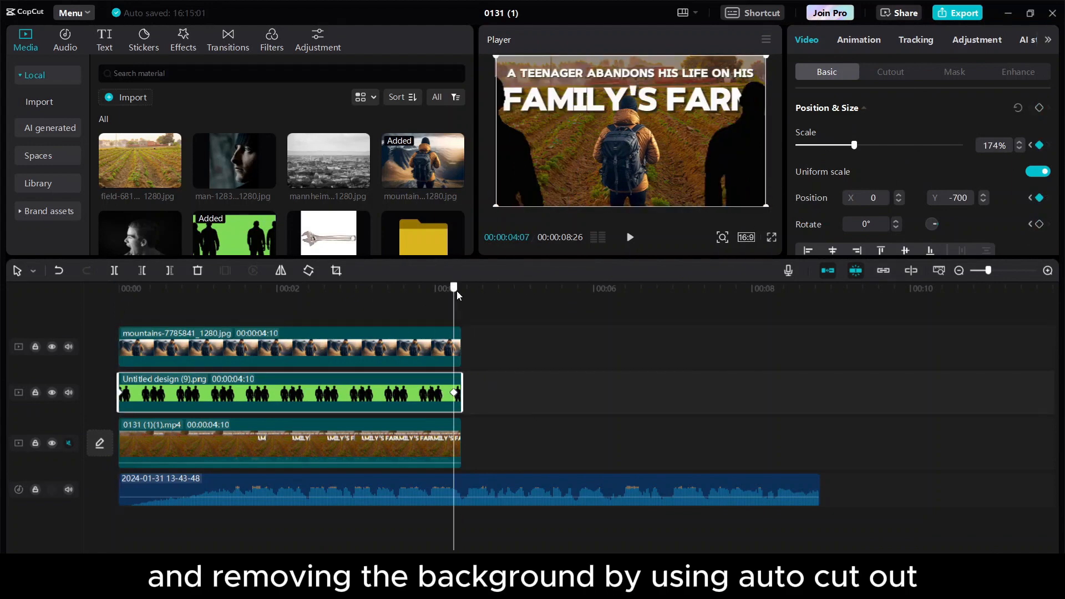
click(460, 333)
drag(824, 146, 826, 146)
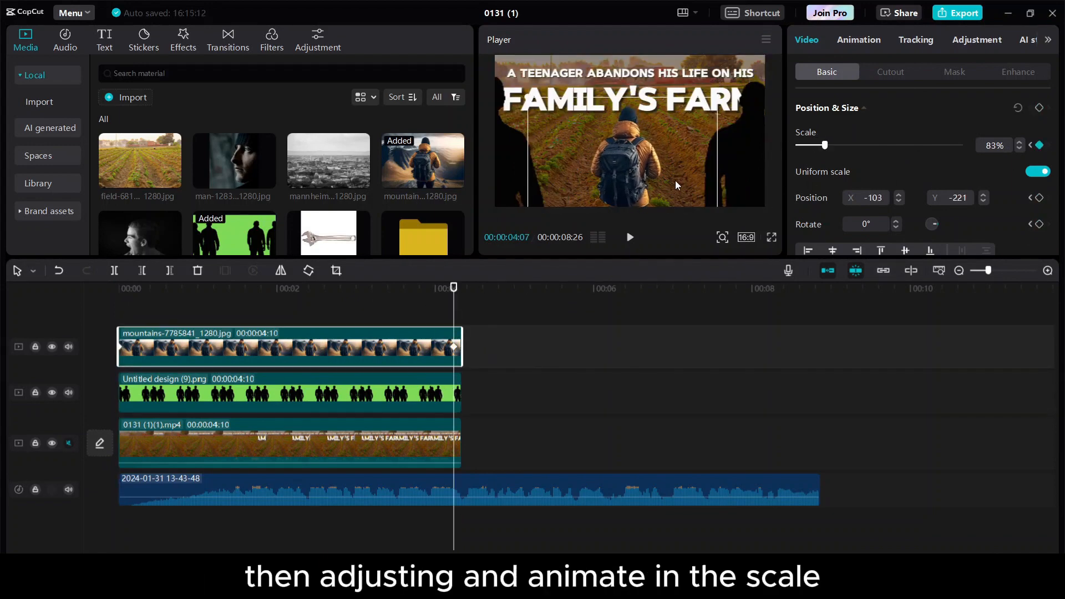
drag(675, 181, 687, 183)
drag(454, 288, 1, 316)
key(space)
key(space)
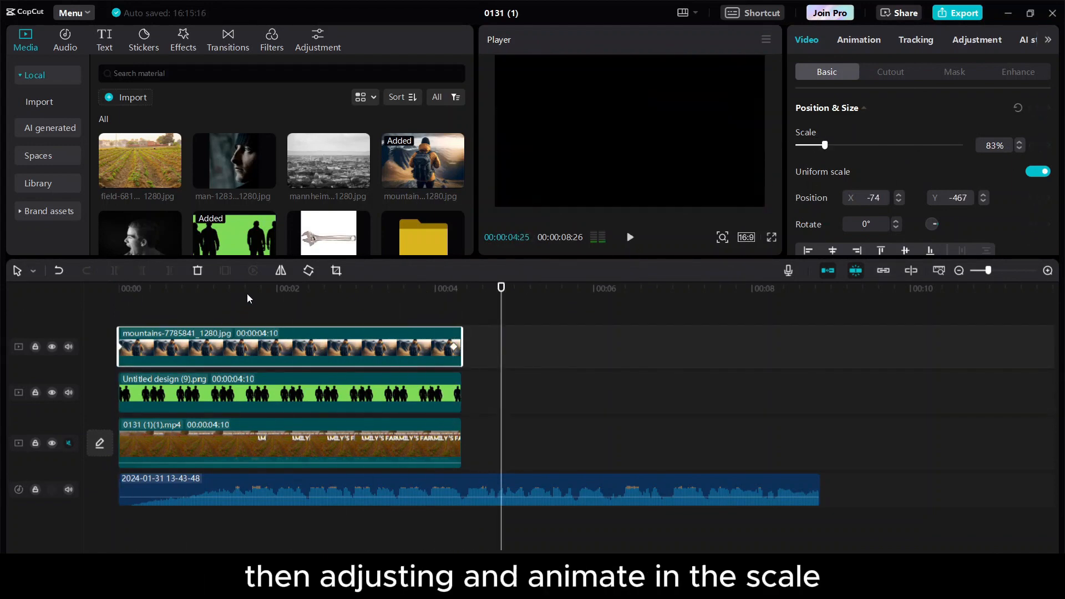
Refine the 00:04:07 keyframe, enlarging the backpacker to about 124% and adjusting its position.
drag(247, 295, 118, 294)
click(454, 292)
drag(825, 145, 835, 148)
drag(632, 160, 631, 155)
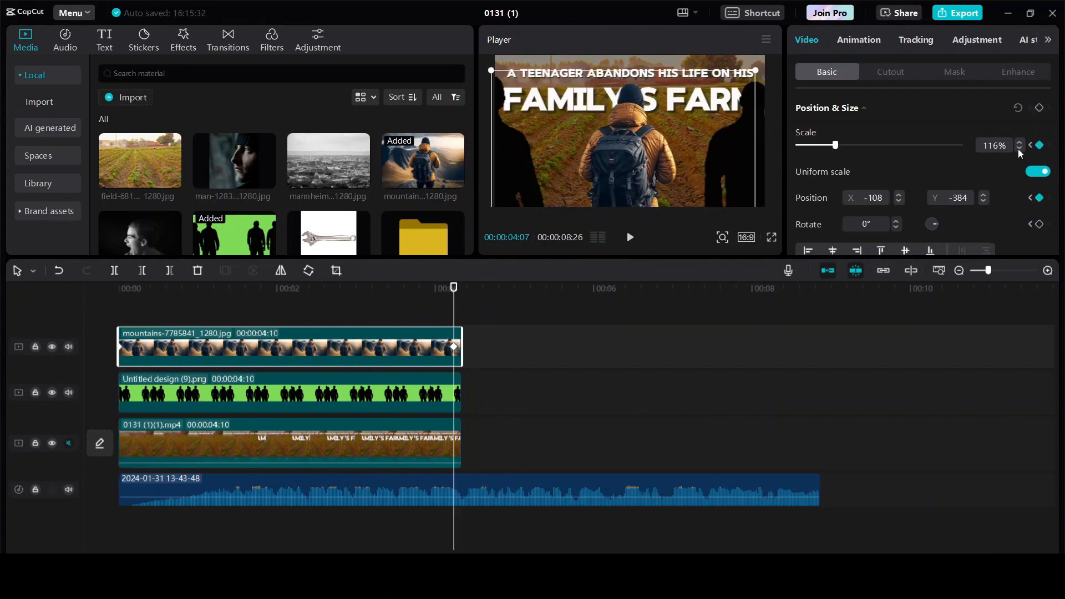
click(1020, 148)
drag(454, 288, 2, 305)
key(space)
key(space)
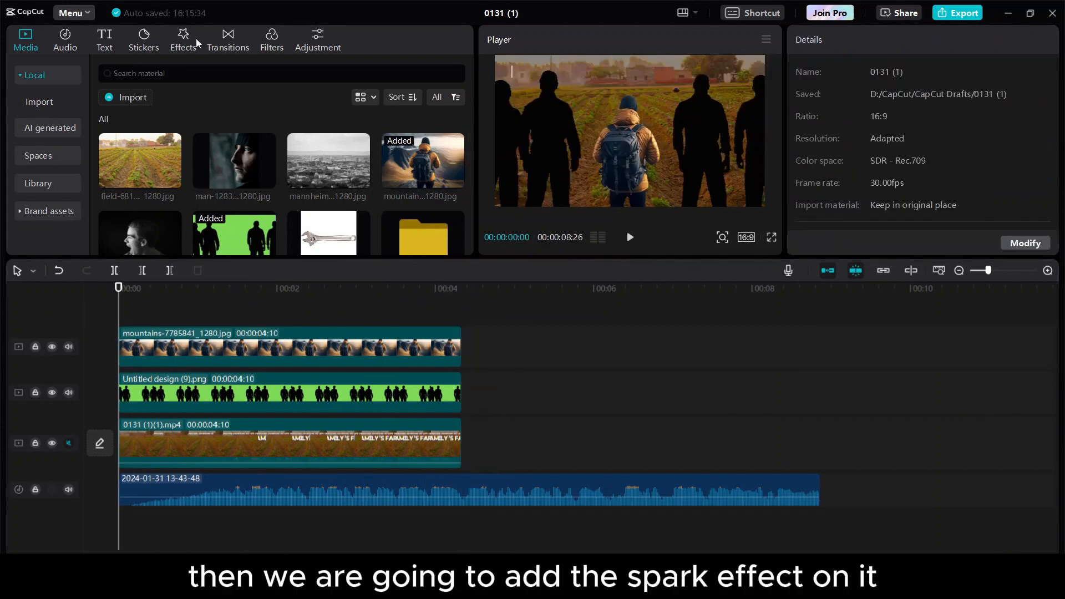
Add the Spark II effect stretched to 4:10, then place the old city picture after the intro.
click(183, 39)
click(22, 77)
click(211, 76)
text(SPARK)
key(Return)
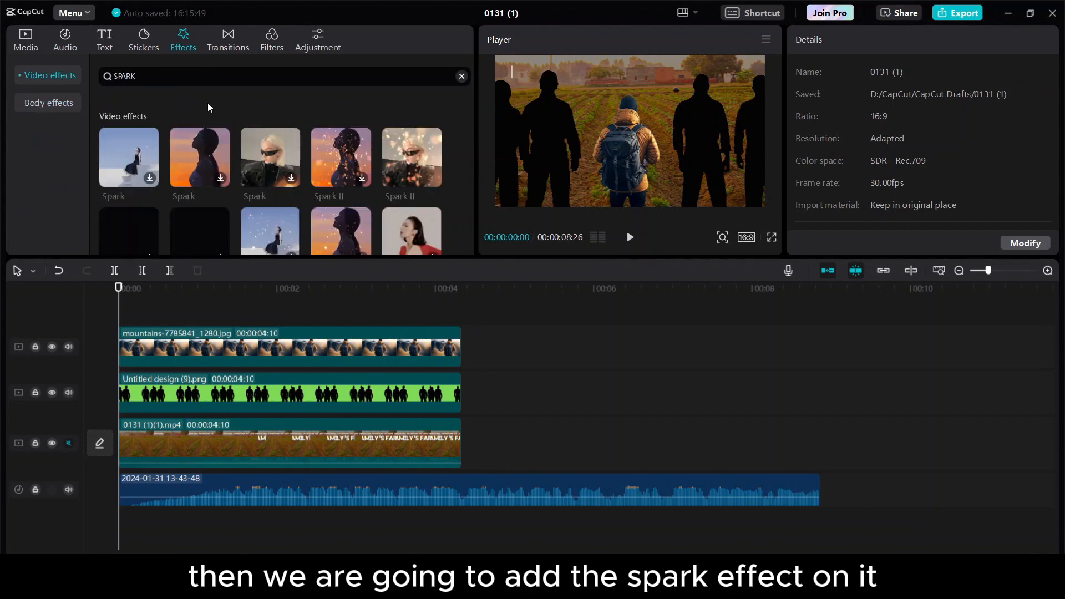
click(407, 135)
click(433, 178)
key(space)
drag(356, 334, 461, 333)
key(Home)
key(space)
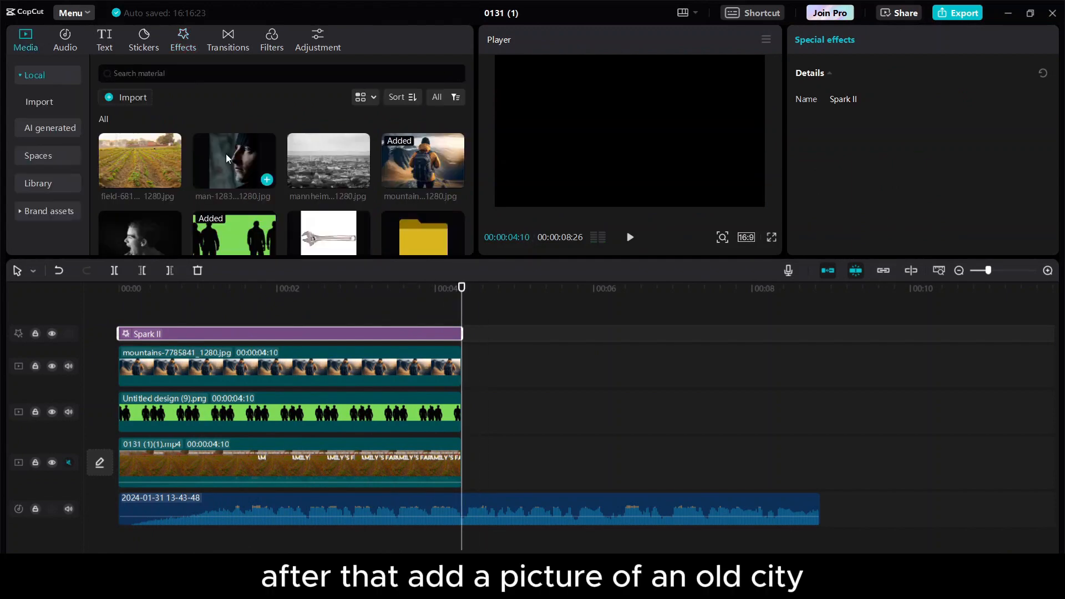
drag(328, 161, 853, 462)
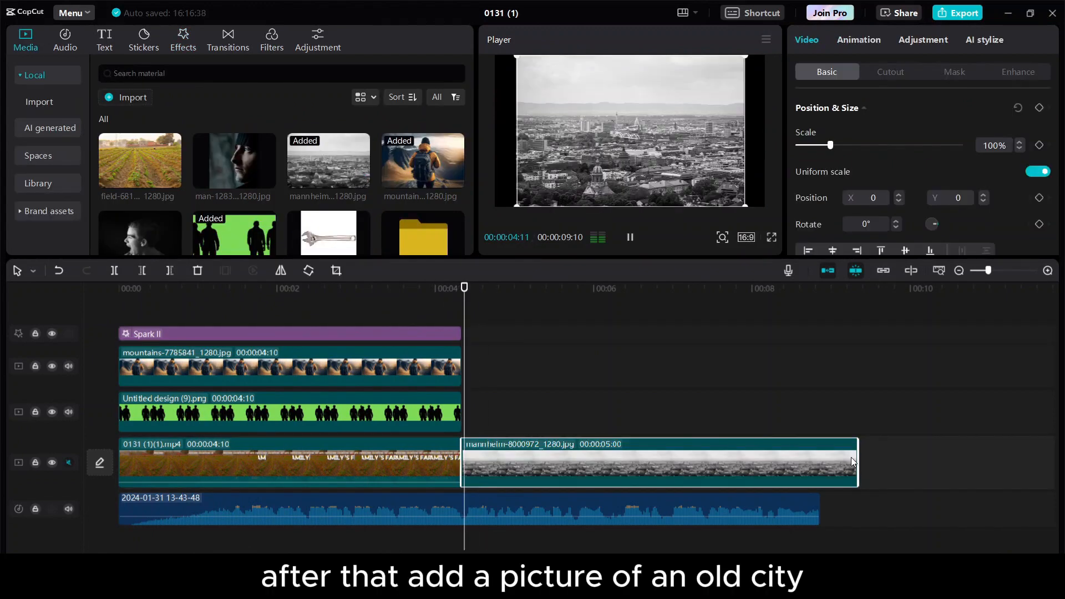
Tint the city picture with temperature 27, hue 10 and saturation 16.
click(626, 290)
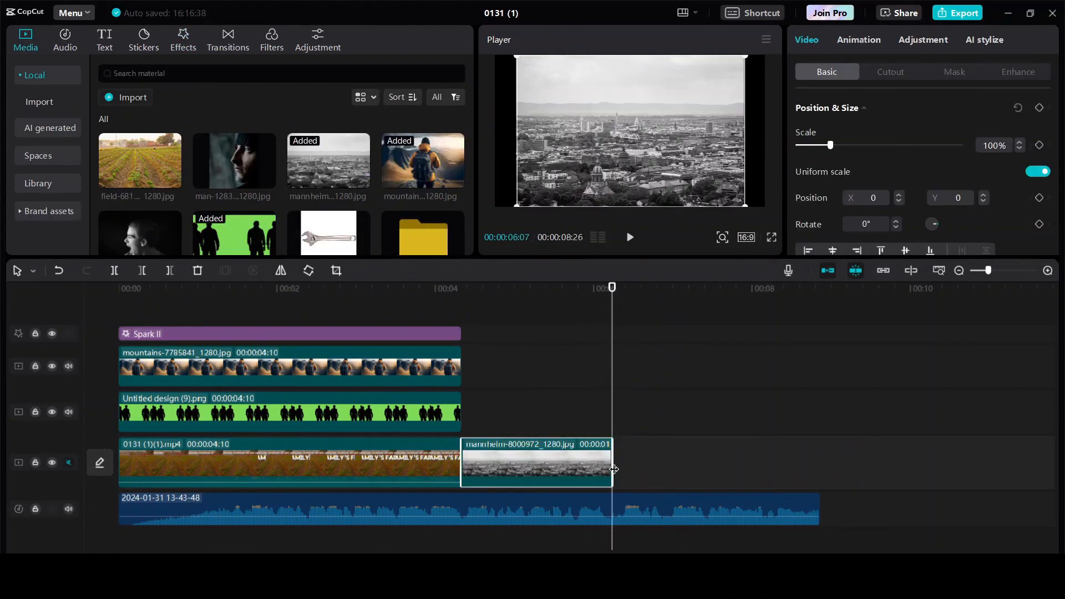
click(923, 40)
scroll(888, 141, down, 2)
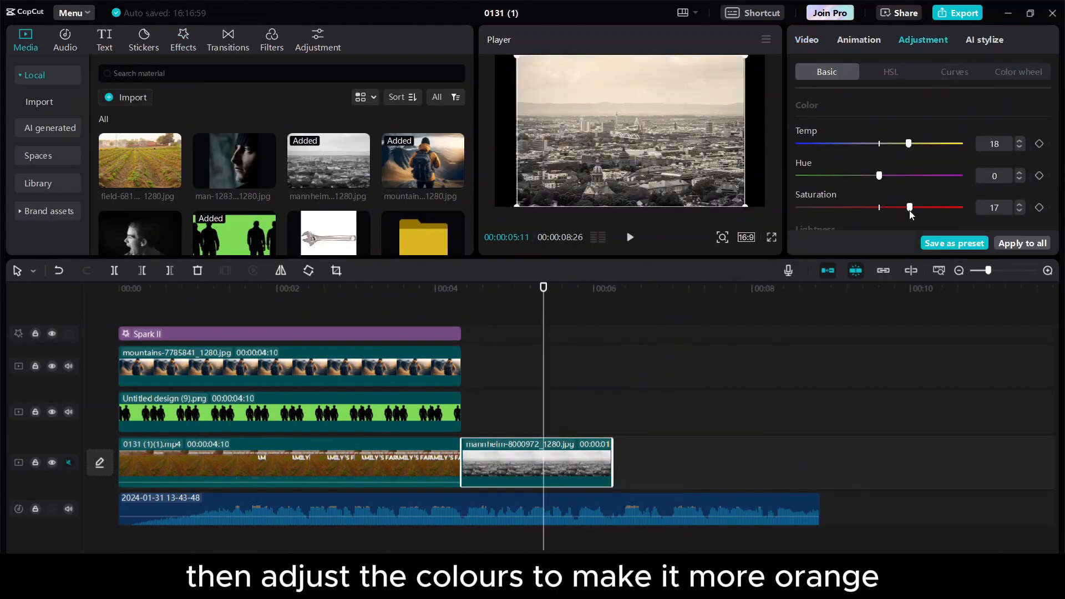
drag(910, 209, 884, 208)
mouse_move(908, 144)
mouse_down()
mouse_move(933, 145)
mouse_move(923, 145)
mouse_up()
drag(884, 208, 906, 209)
mouse_move(879, 176)
mouse_down()
mouse_move(815, 179)
mouse_move(895, 177)
mouse_up()
drag(906, 207, 902, 206)
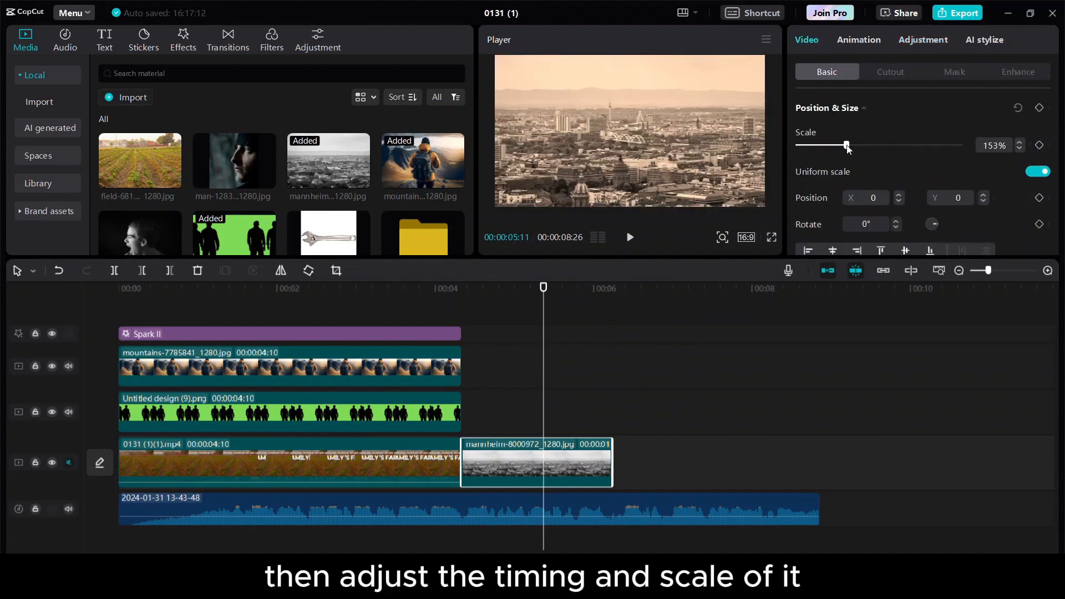
Push the city picture more orange and duplicate the backpacker clip after itself.
click(923, 39)
scroll(916, 144, down, 2)
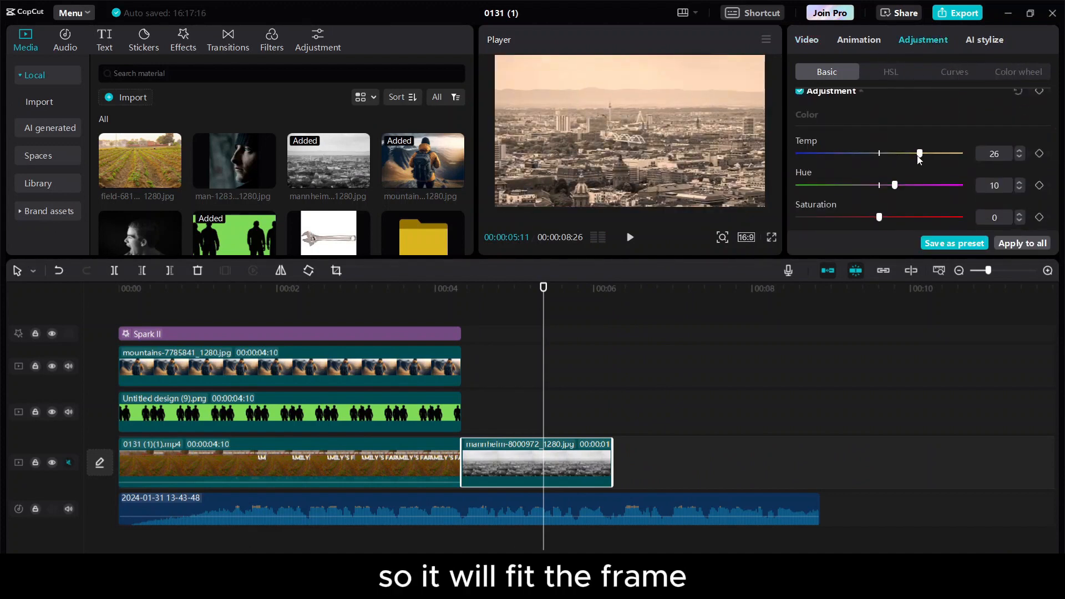
drag(923, 154, 942, 155)
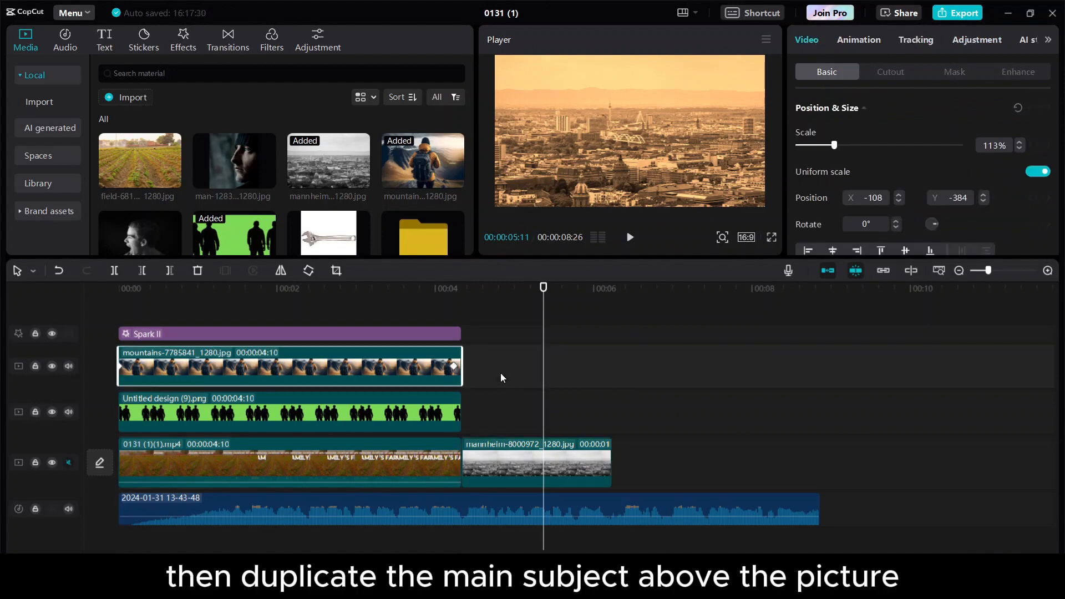
key(ctrl+v)
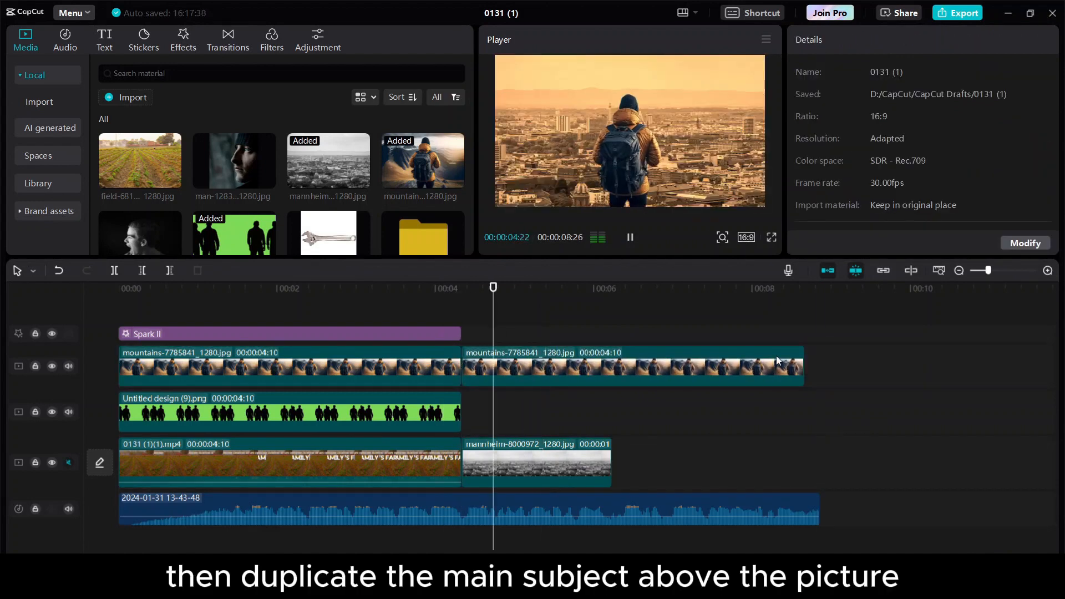
Keyframe the duplicated backpacker's size and position from 4:10 to 4:18 and preview the motion.
click(776, 359)
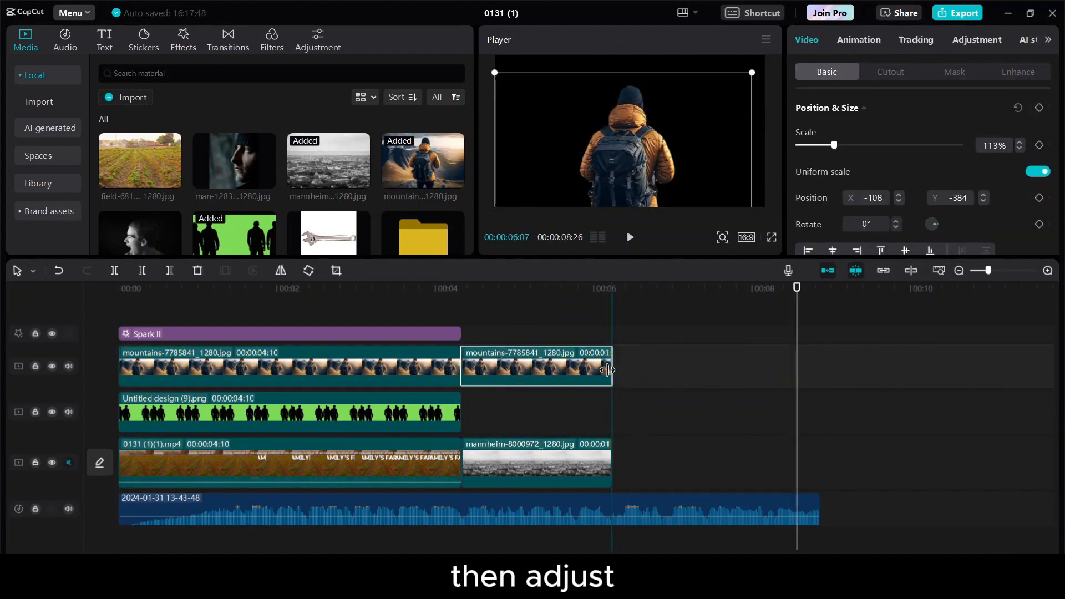
click(445, 288)
click(458, 292)
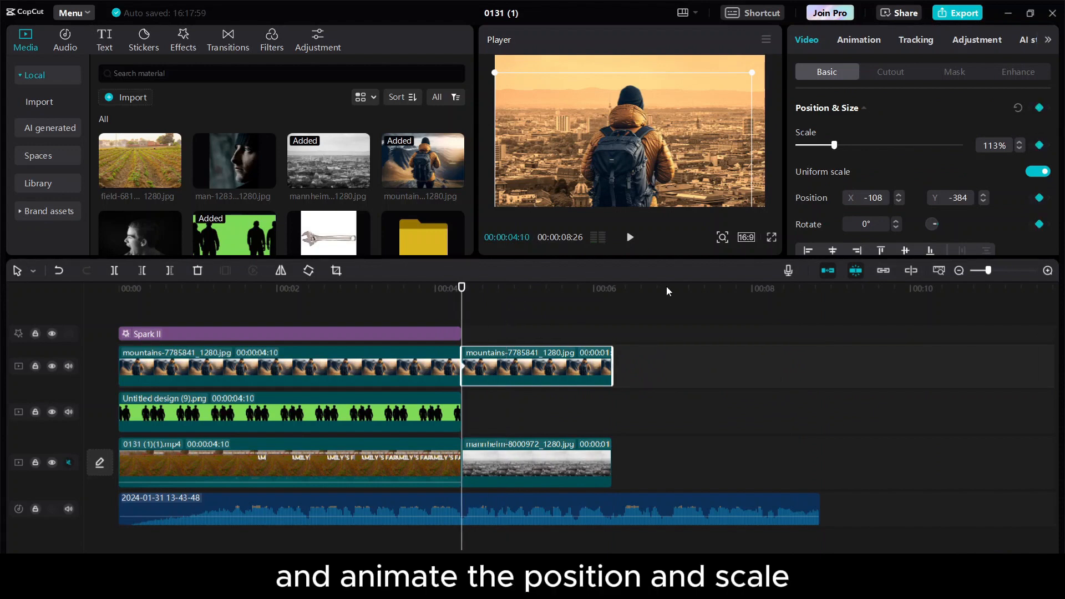
click(611, 288)
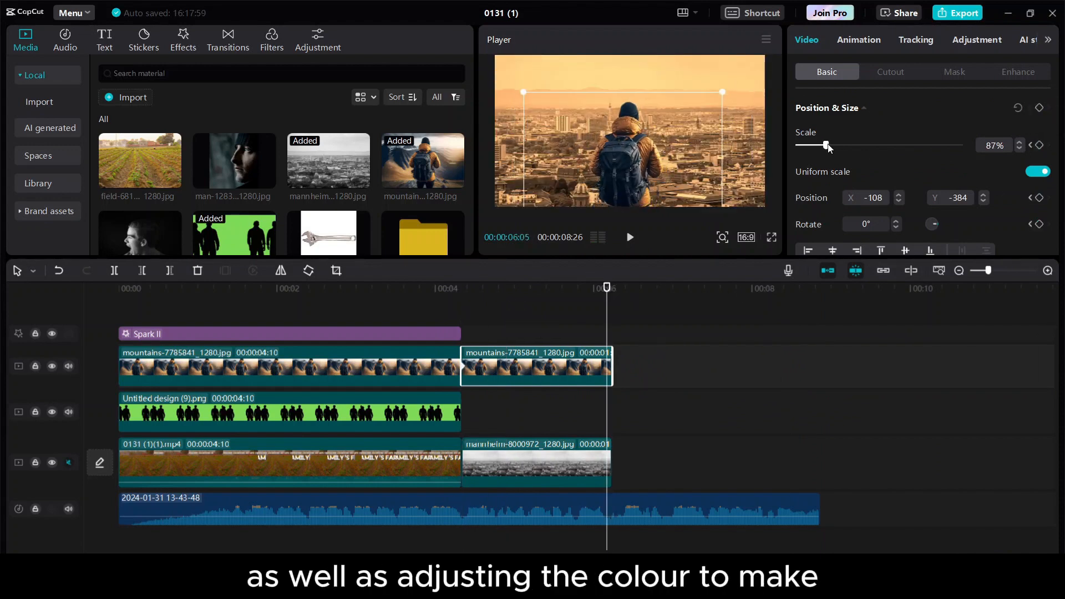
click(482, 288)
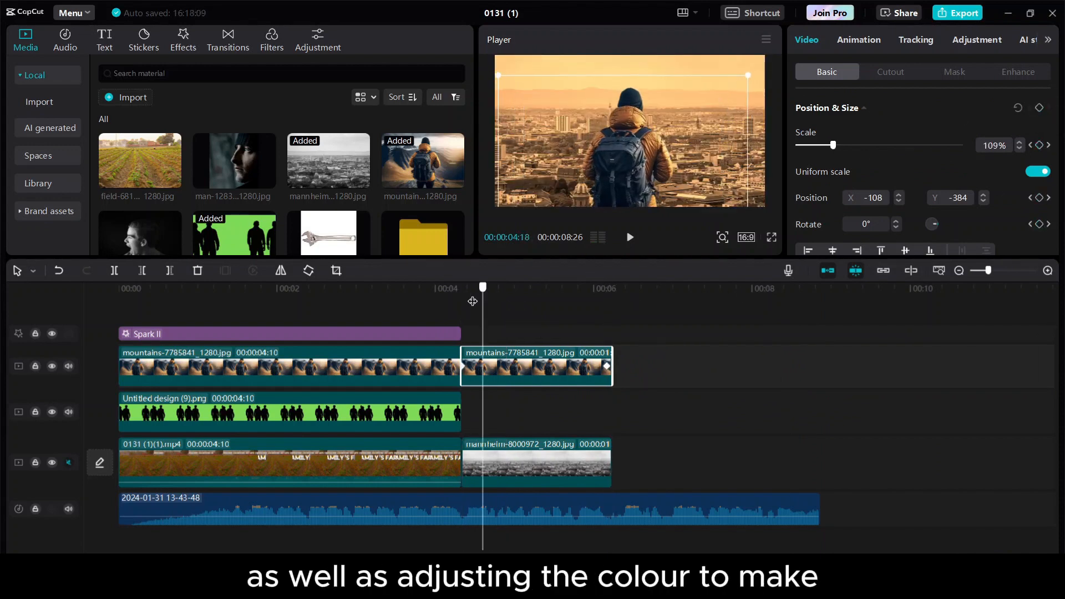
key(space)
Add a White Flash transition at the 4:10 cut into the city picture.
click(462, 294)
key(space)
click(431, 305)
key(space)
click(457, 302)
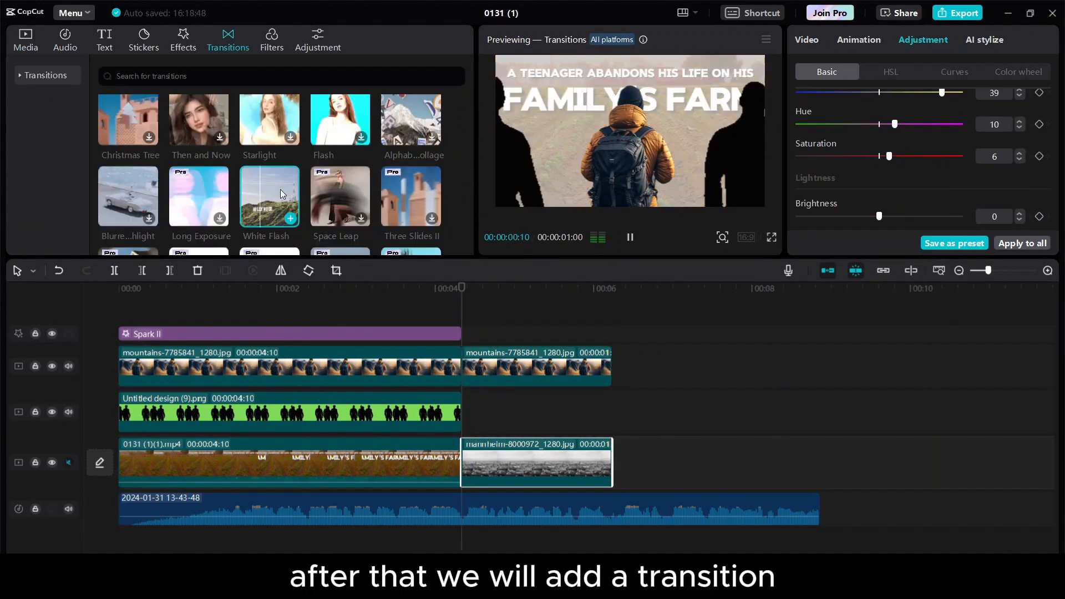
click(292, 219)
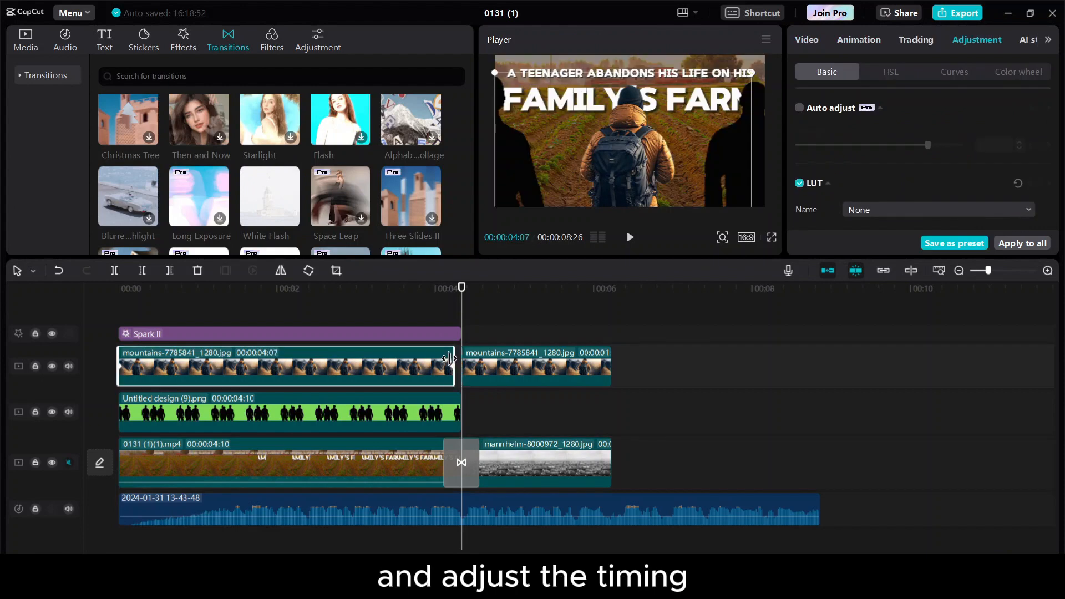
Trim the start of the second backpacker clip and preview around the transition.
click(428, 296)
key(space)
key(space)
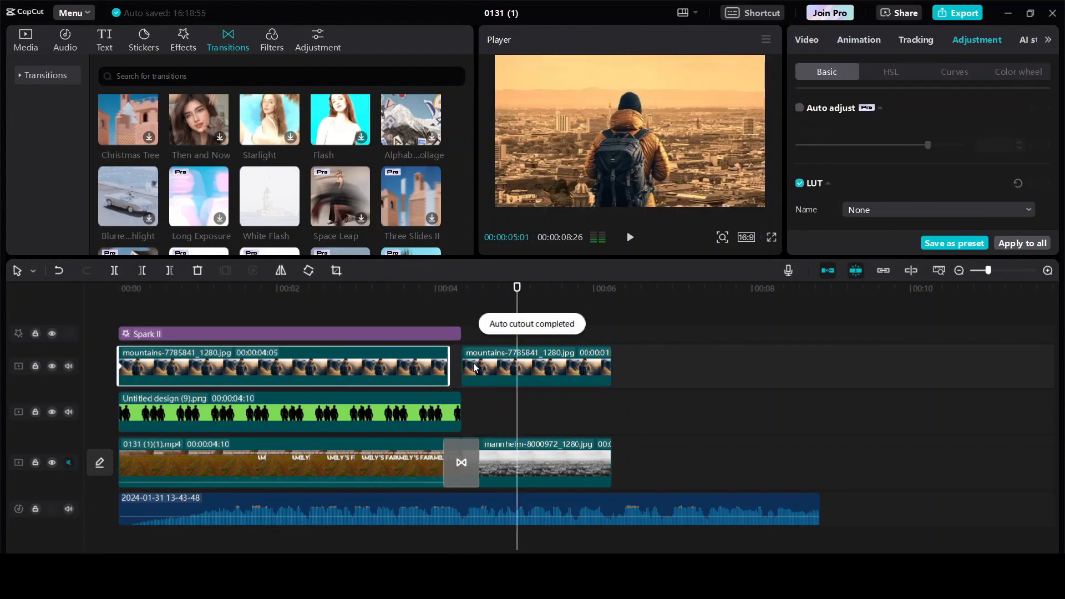
drag(463, 367, 471, 367)
click(435, 293)
key(space)
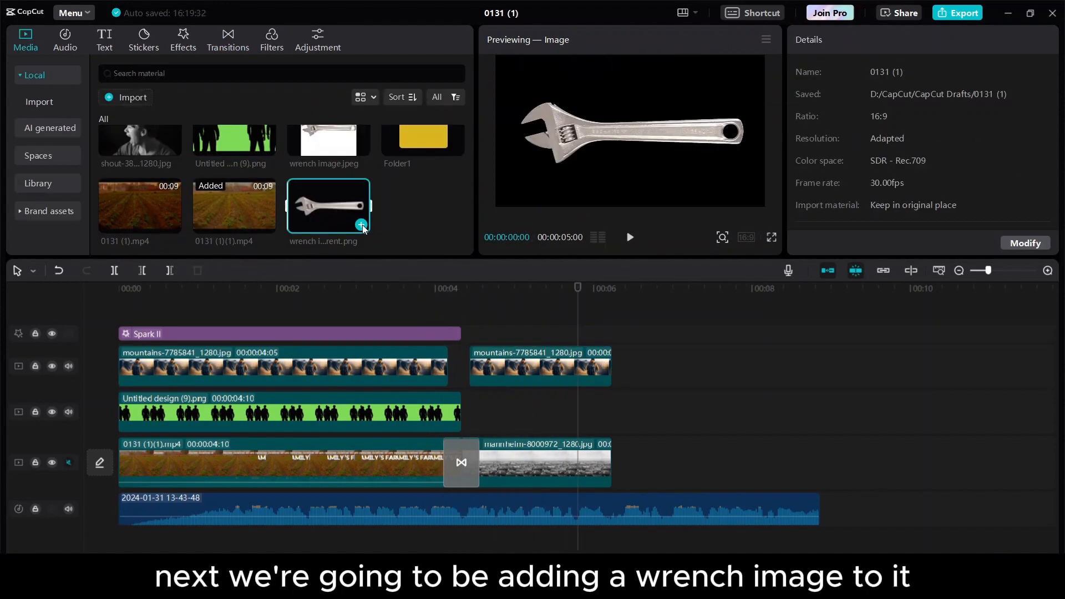
Place the wrench image on its own track at 4:00, scaled 117%, tilted 28° at lower right.
click(361, 224)
drag(635, 461, 530, 425)
click(807, 39)
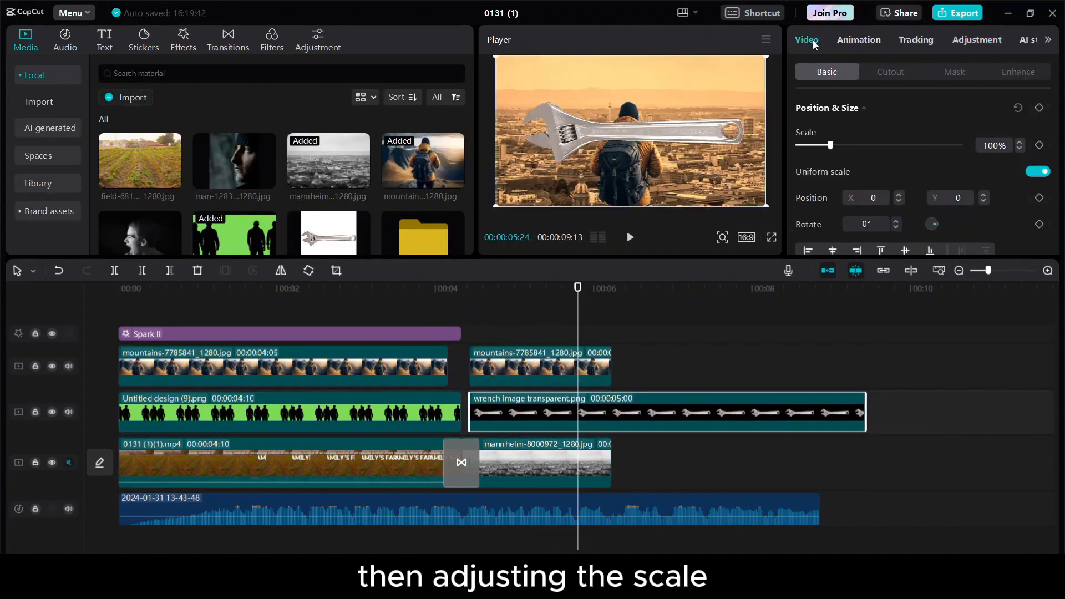
drag(831, 145, 837, 146)
drag(865, 410, 613, 411)
drag(839, 145, 837, 145)
drag(696, 140, 861, 117)
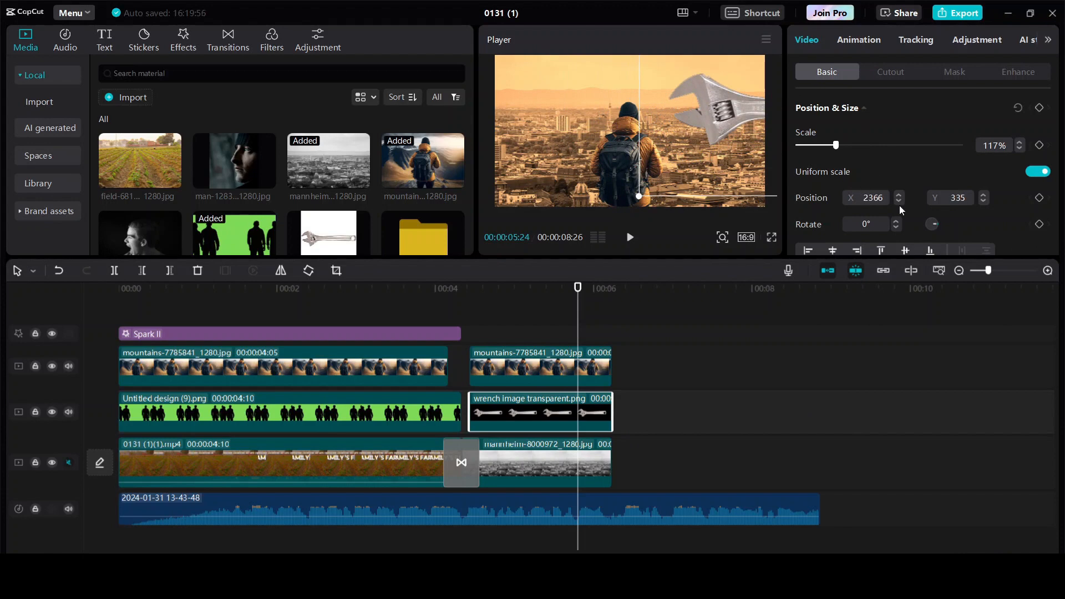
drag(936, 224, 937, 226)
drag(713, 114, 704, 159)
Duplicate the wrench, mirror it, and place it at lower left tilted -20°.
drag(577, 287, 485, 290)
key(ctrl+c)
key(ctrl+v)
click(281, 271)
drag(741, 133, 471, 101)
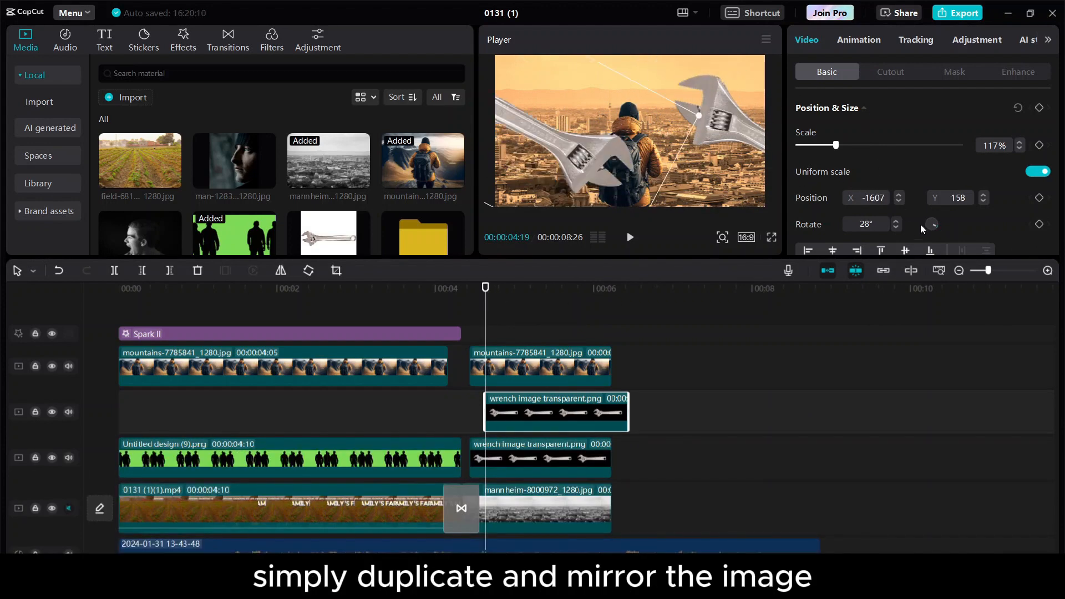
mouse_move(934, 225)
mouse_down()
mouse_move(952, 190)
mouse_move(953, 215)
mouse_up()
drag(598, 140, 550, 157)
Apply the Shake 2 entry animation to both wrench clips.
click(541, 459)
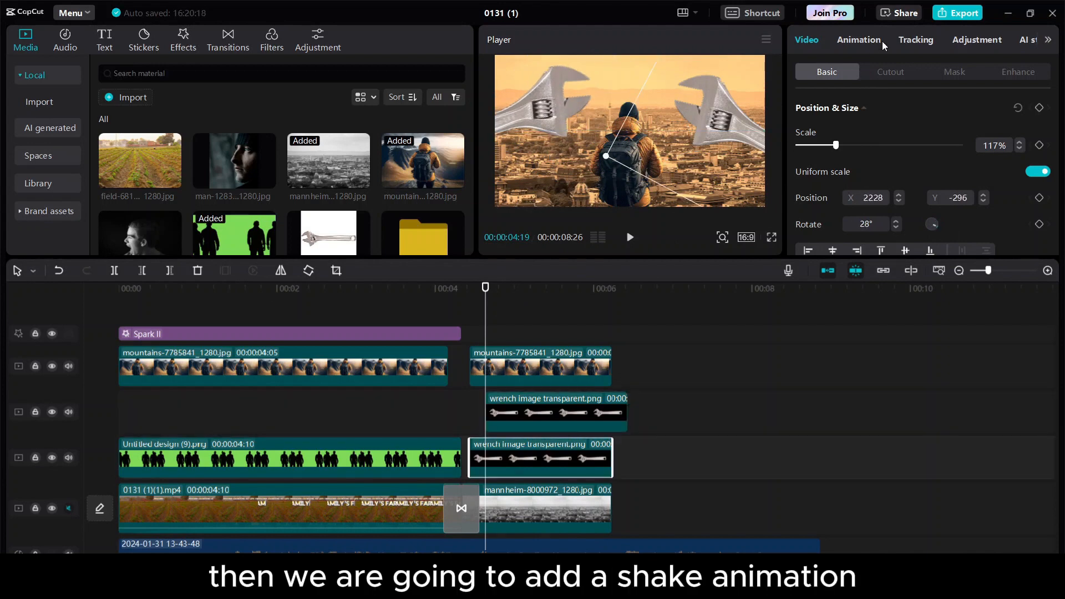
click(859, 39)
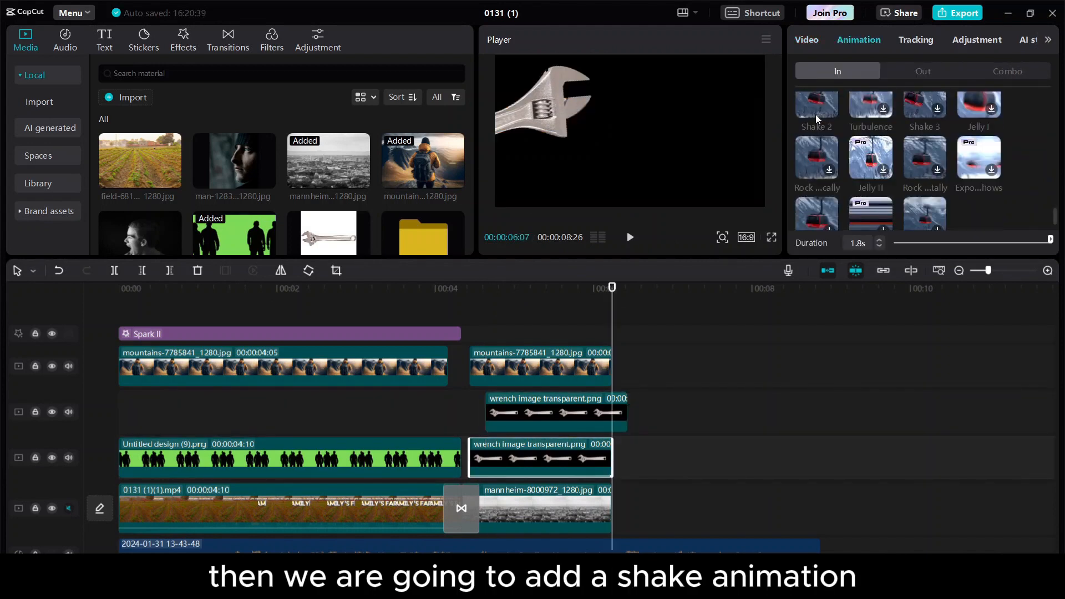
click(817, 116)
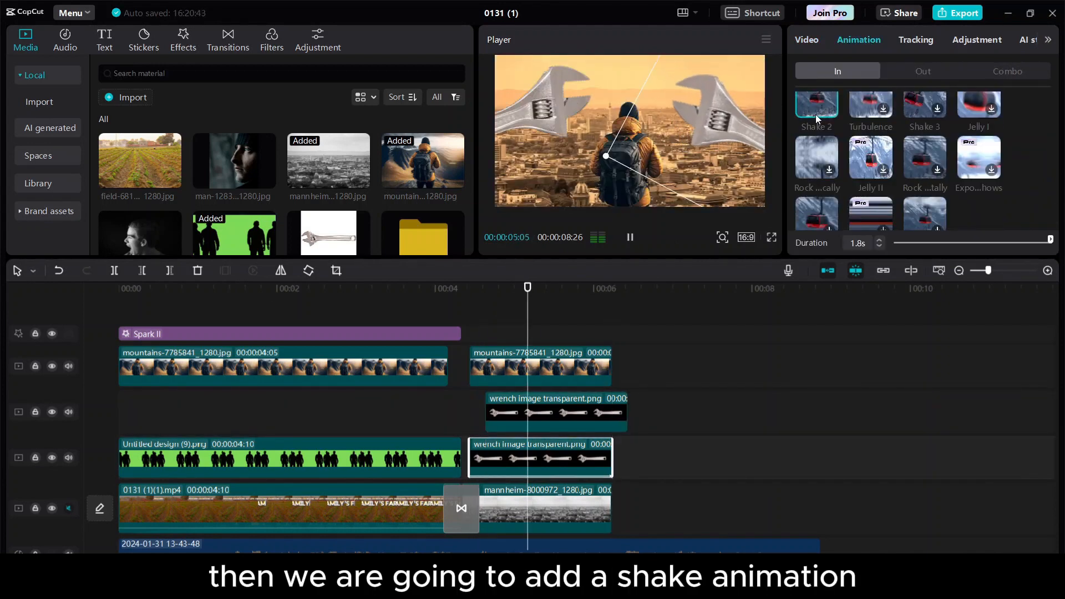
click(556, 413)
click(555, 446)
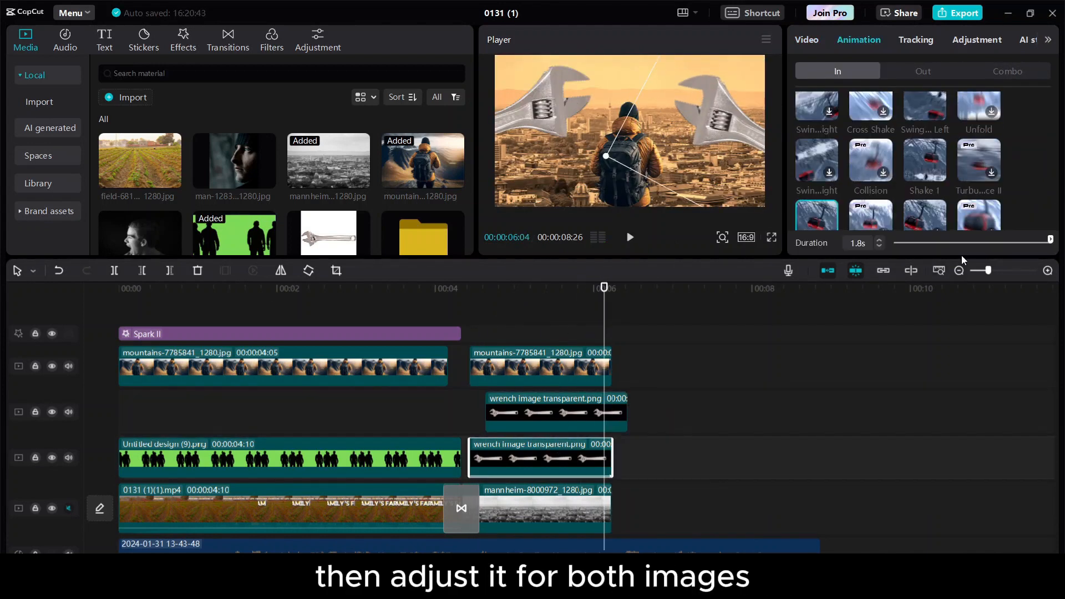
click(569, 418)
click(817, 214)
click(378, 347)
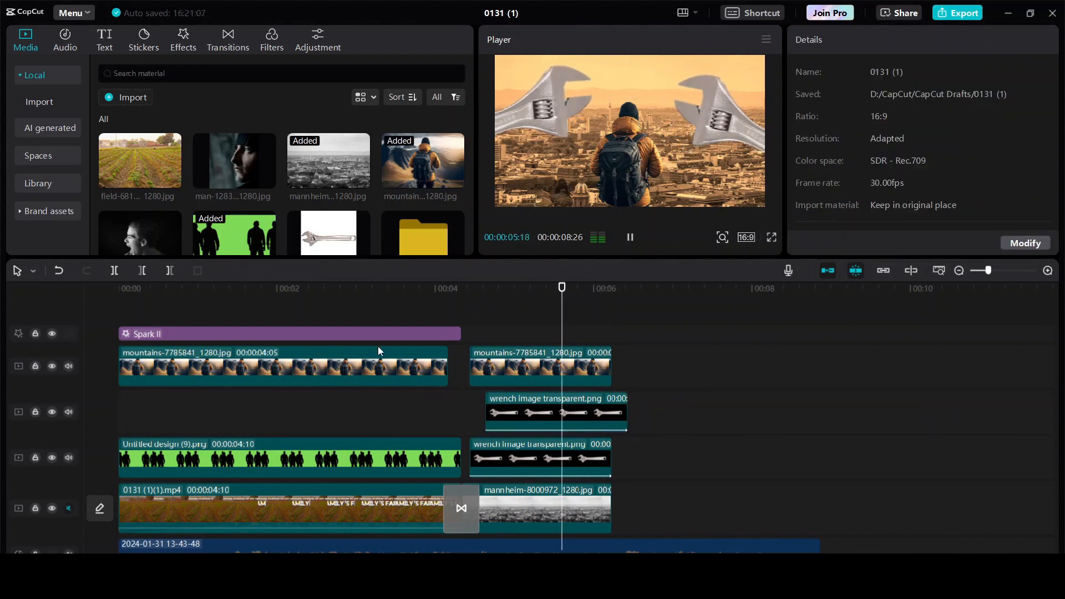
Add the Nature Fog effect at 4:10 and end it and the upper wrench with the scene.
drag(527, 290, 463, 293)
click(183, 40)
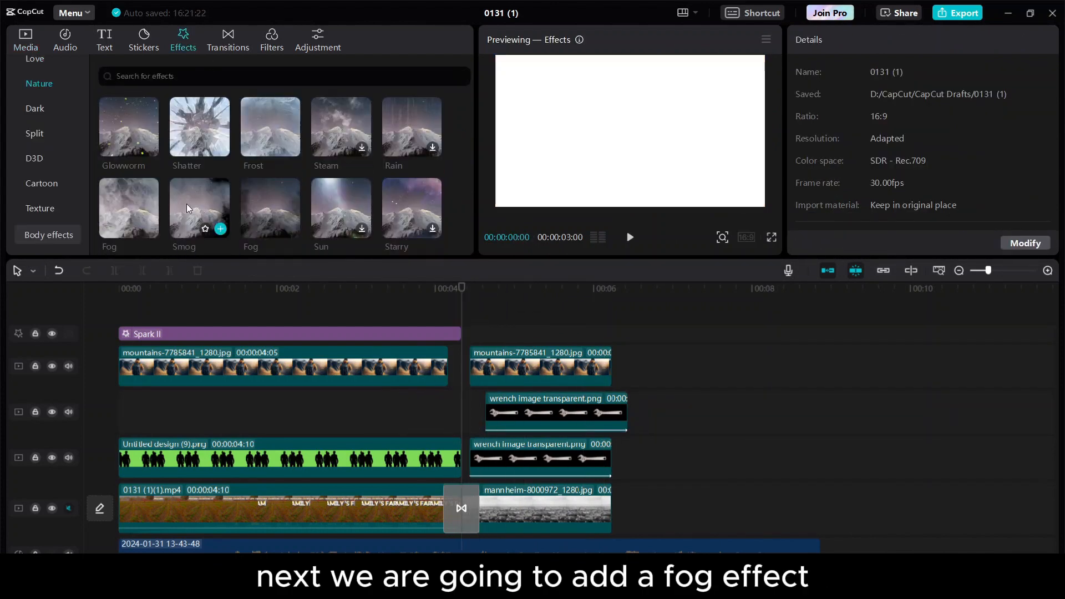
click(155, 189)
click(149, 228)
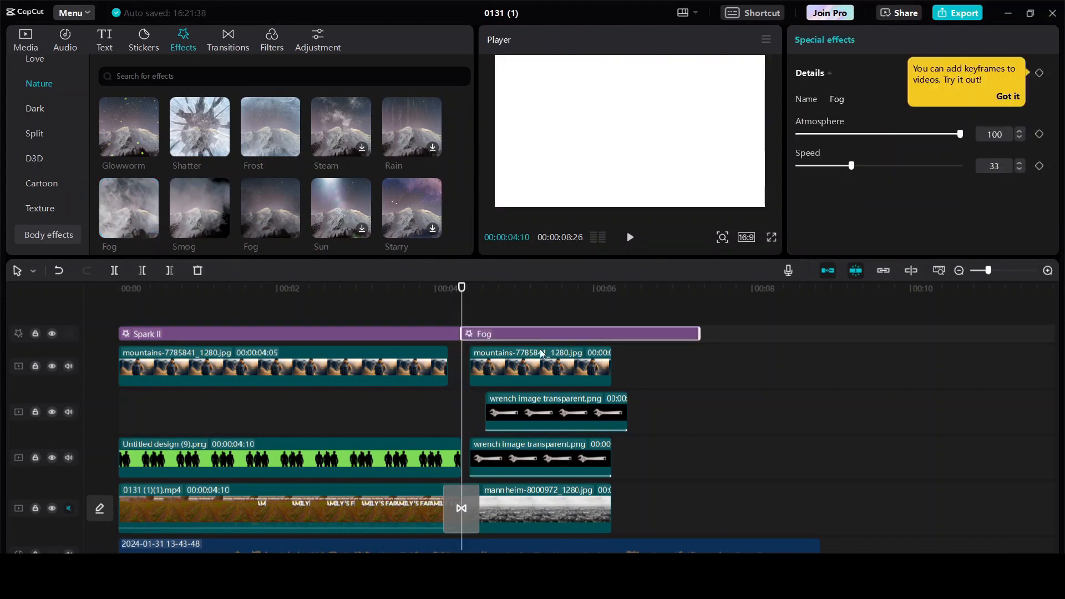
drag(702, 333, 613, 333)
drag(627, 409, 612, 410)
key(space)
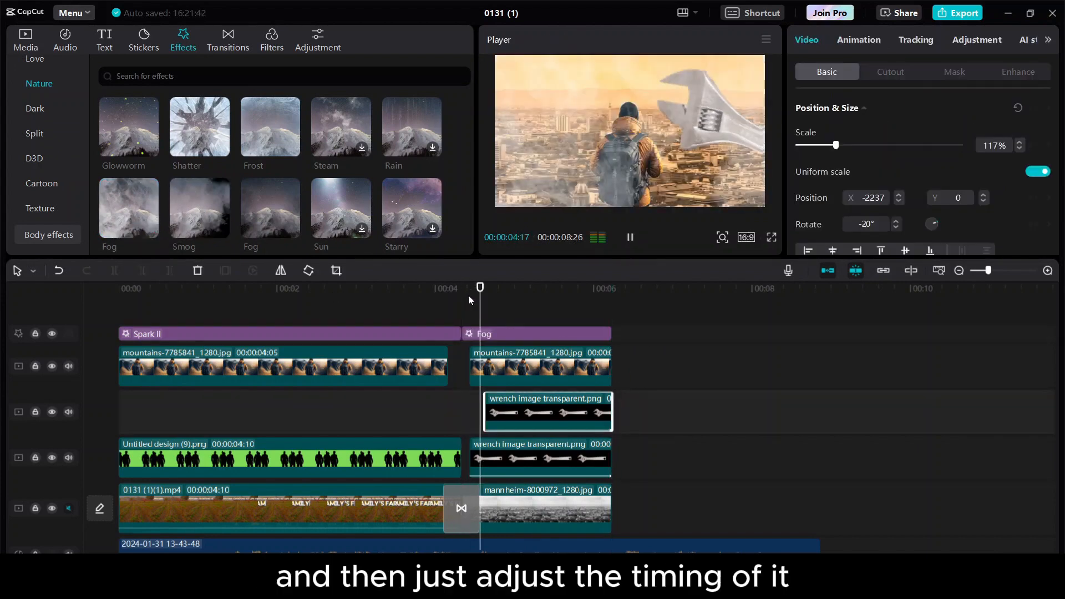
drag(469, 295, 435, 301)
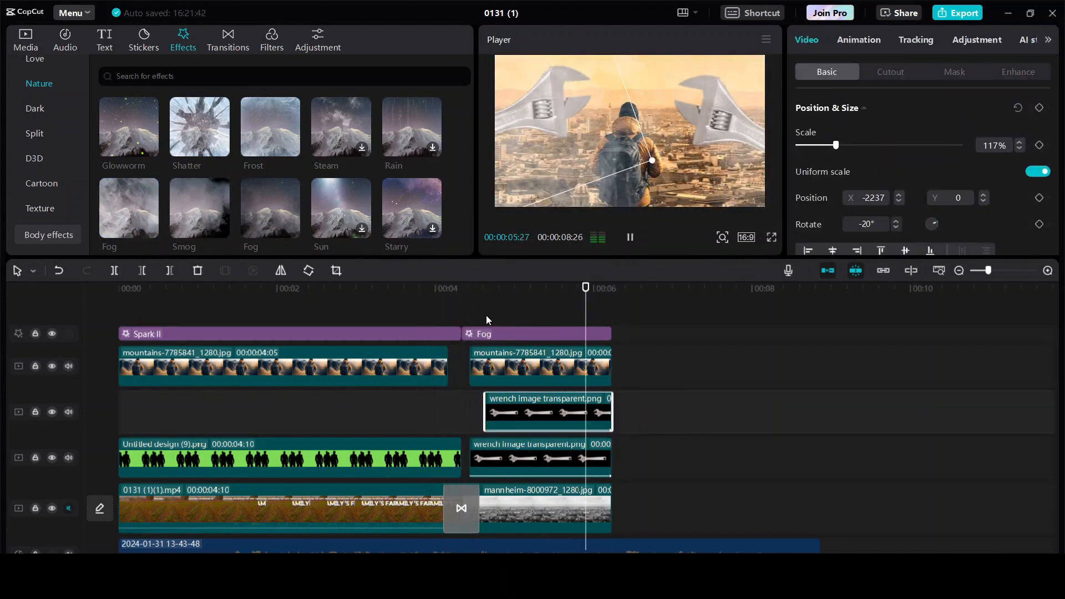
click(645, 373)
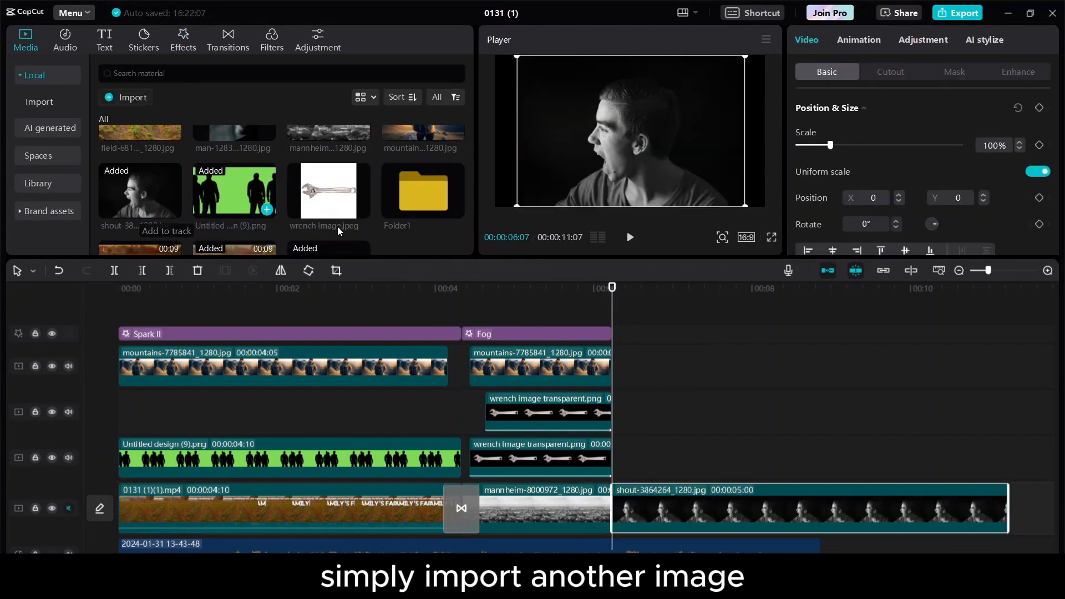
Put man-1283237_1280.jpg on the upper track, auto-cut its background, and move it left.
scroll(1015, 477, down, 1)
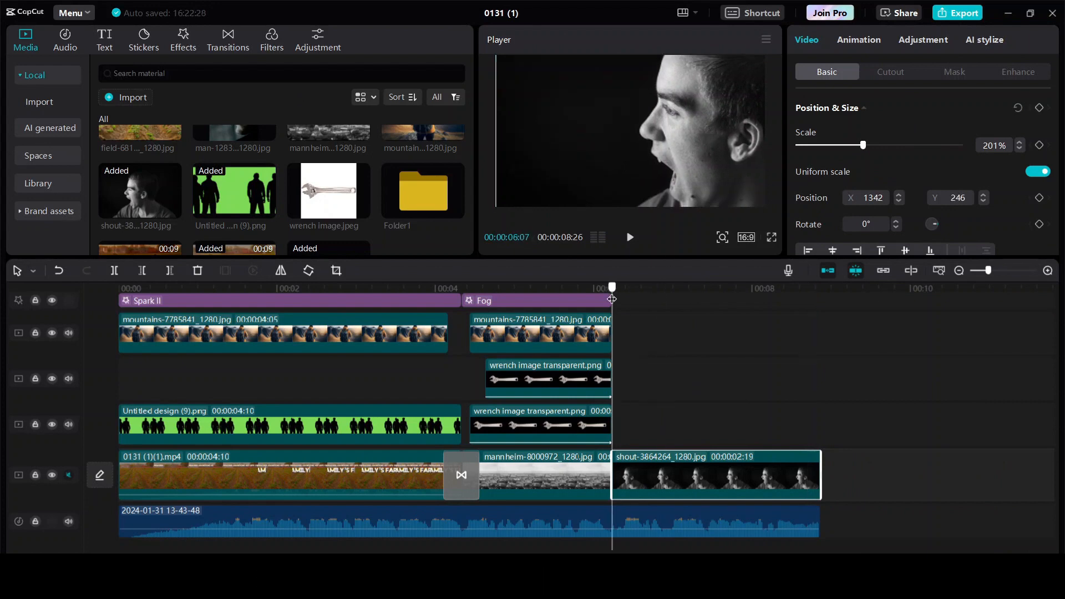
scroll(283, 191, up, 2)
click(267, 179)
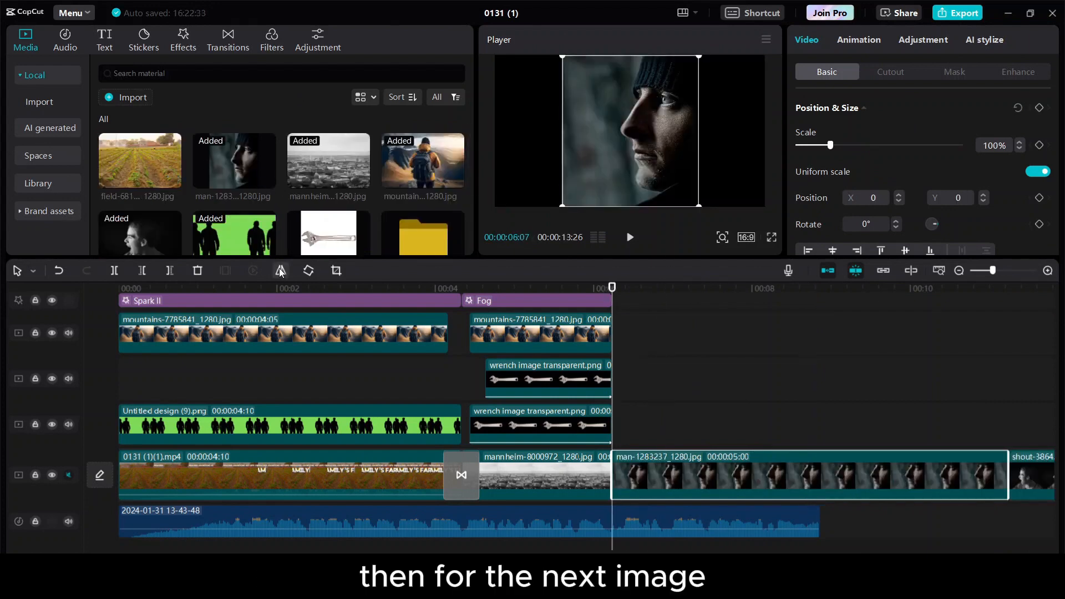
drag(986, 472, 821, 425)
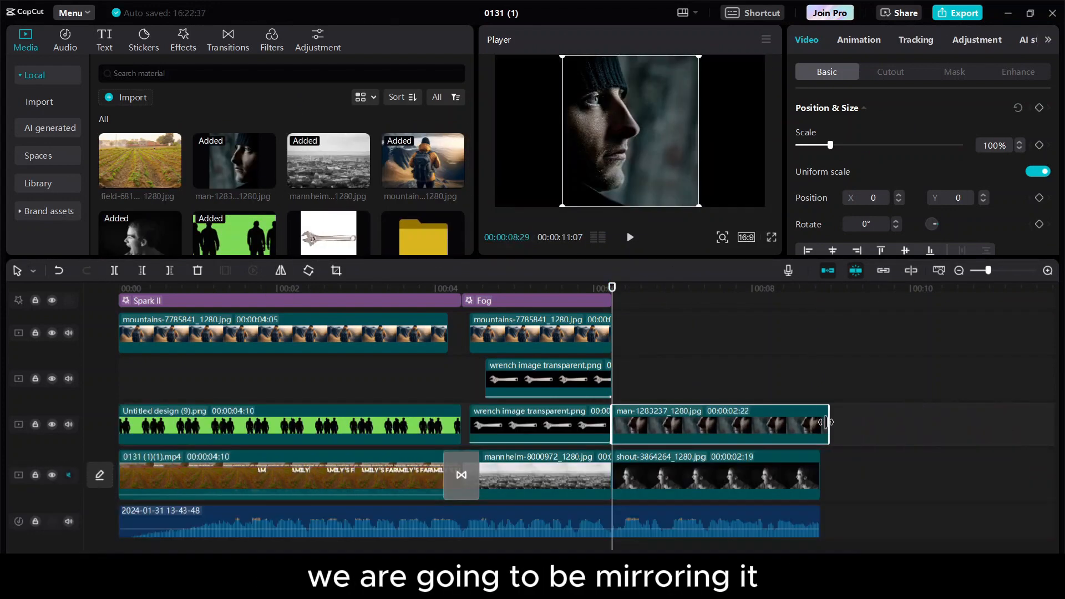
click(890, 72)
click(800, 222)
click(826, 72)
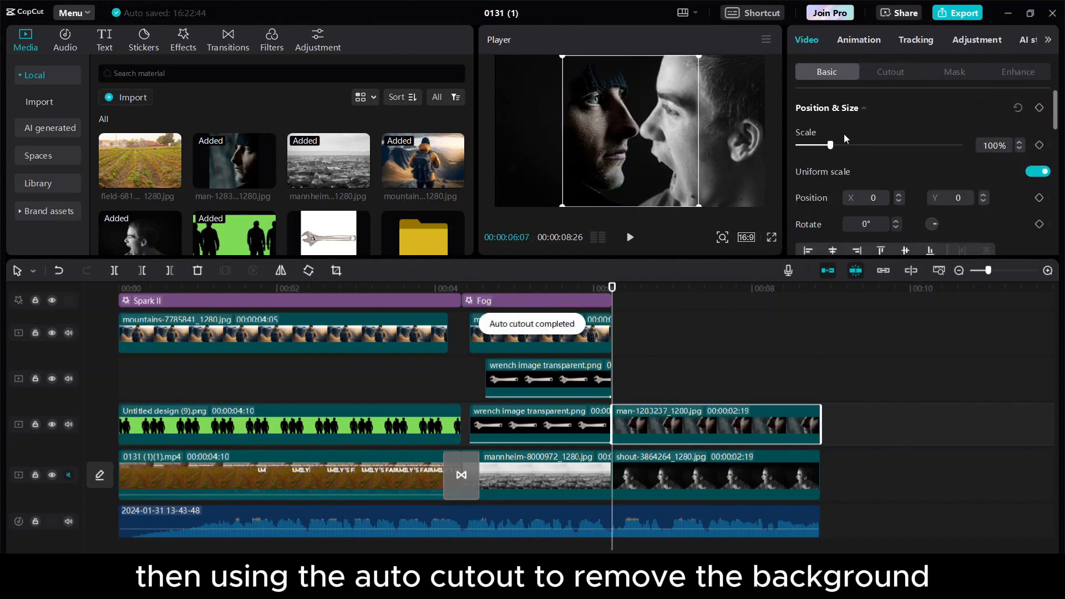
drag(654, 156, 575, 118)
Darken the profile face to brightness -13 and raise it to the frame top.
click(975, 40)
scroll(871, 99, down, 5)
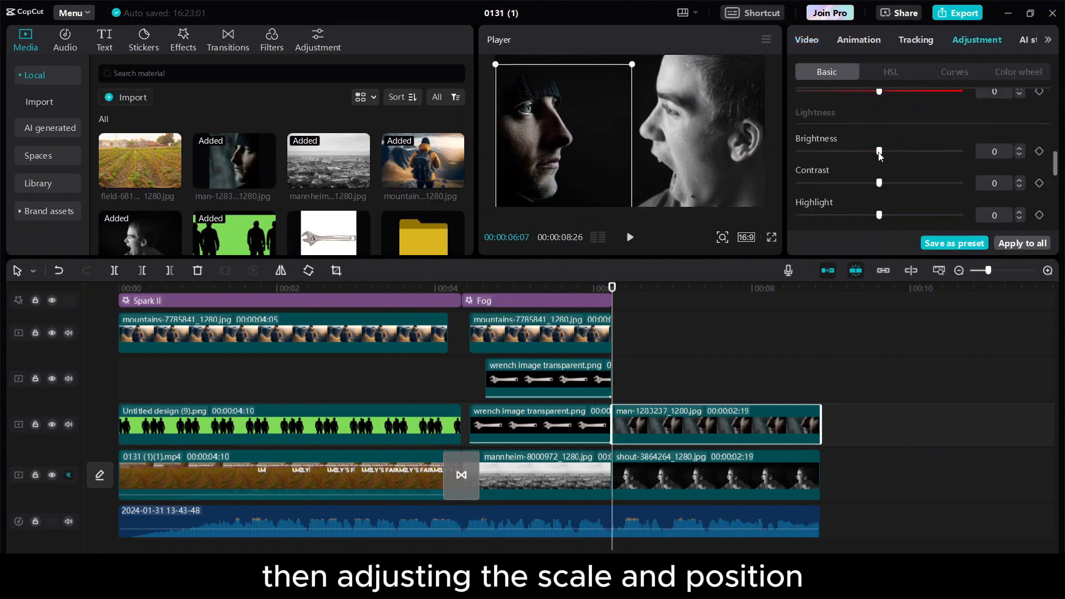
drag(879, 160, 859, 160)
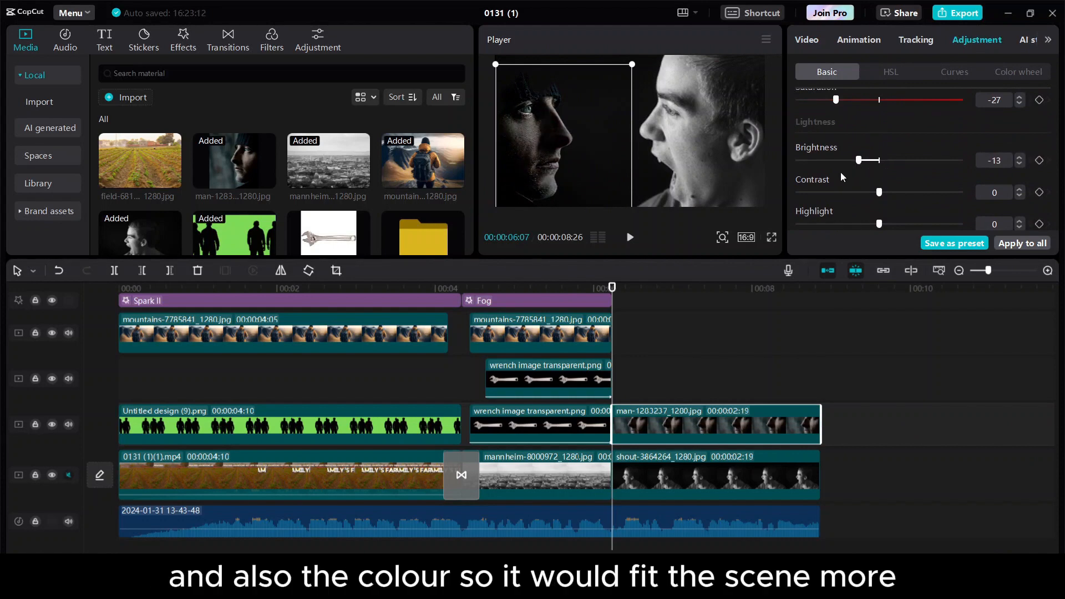
drag(567, 178, 566, 171)
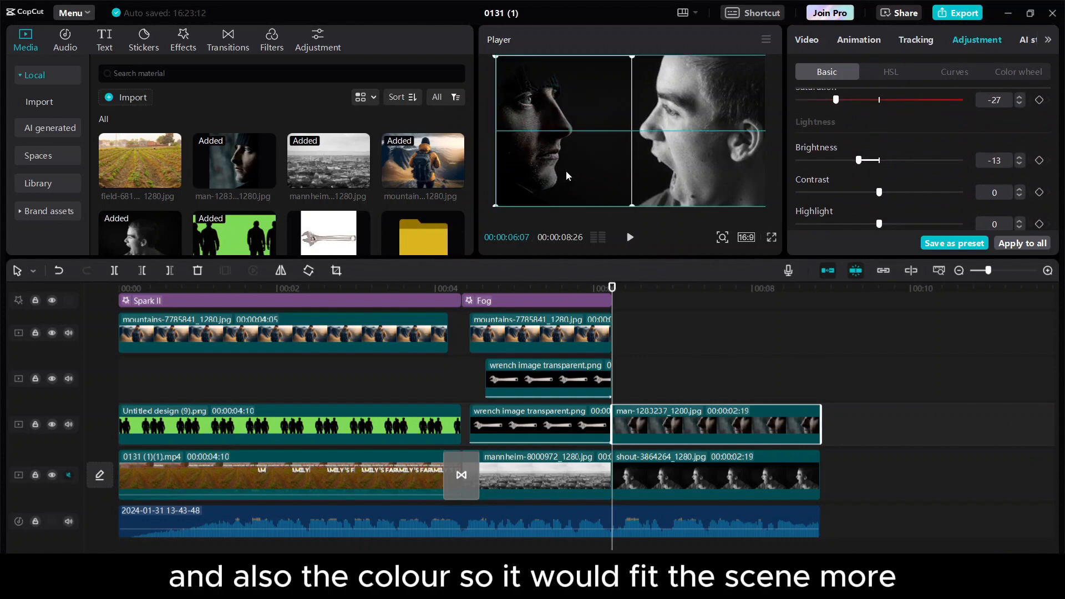
drag(650, 289, 668, 294)
Give the profile face a 0.8s Slide Up entrance animation and play it back.
click(860, 45)
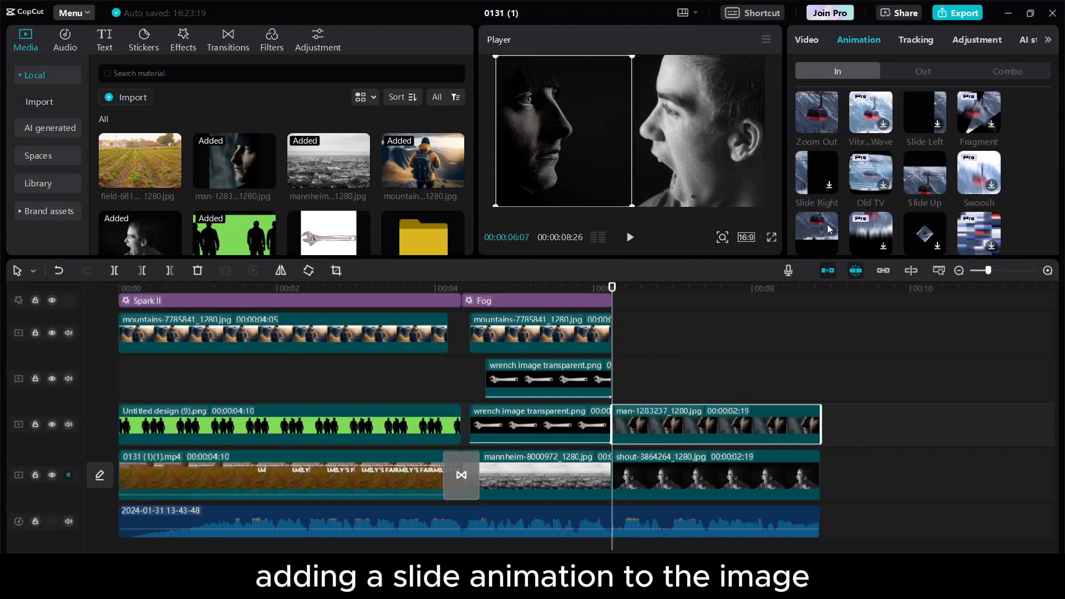
click(922, 177)
drag(922, 243, 942, 243)
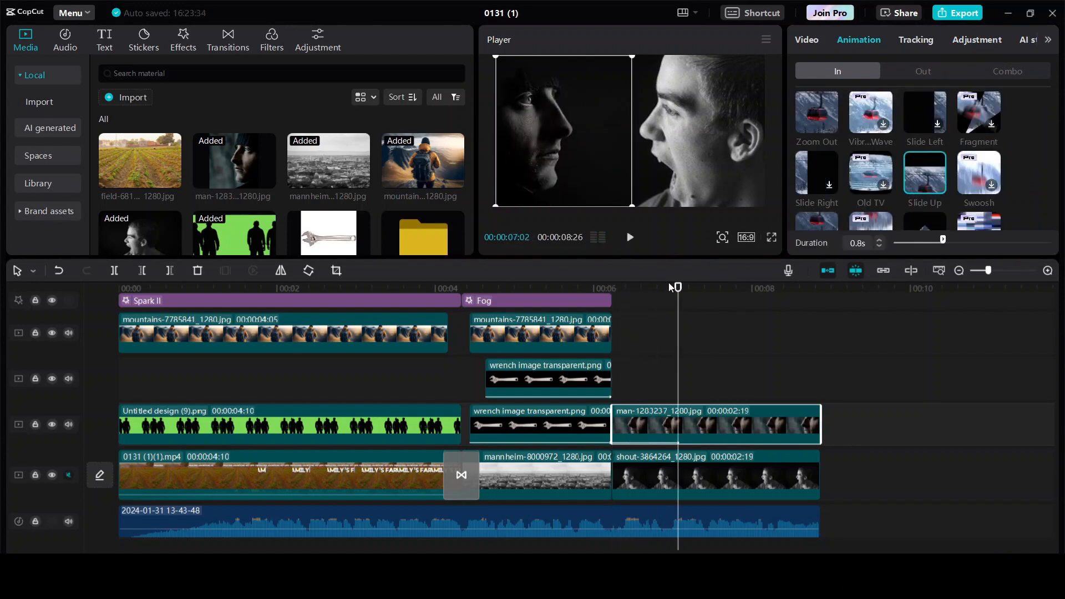
drag(670, 288, 611, 290)
key(space)
key(space)
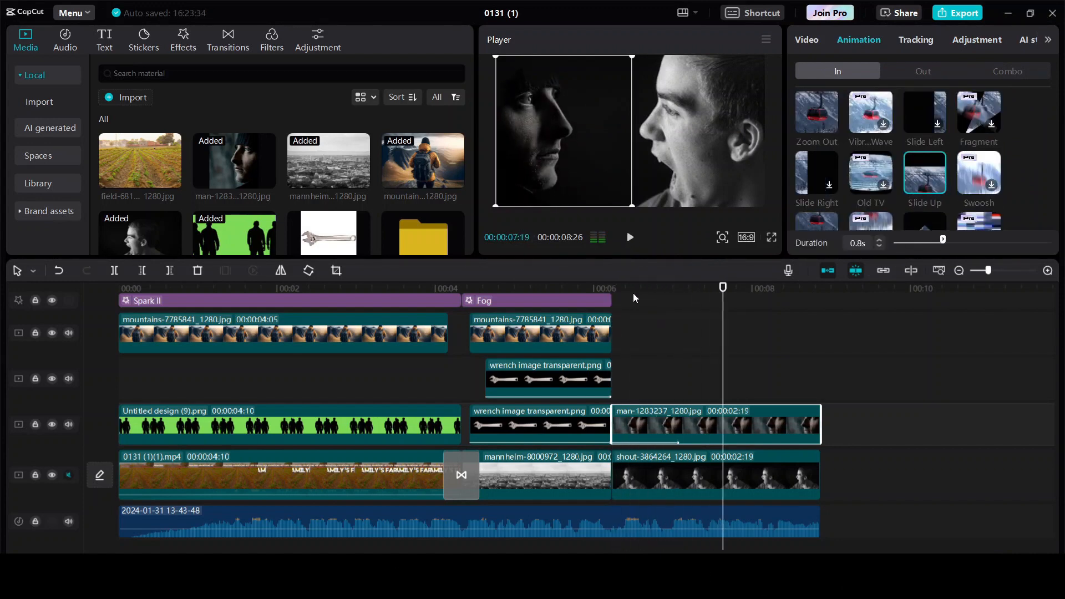
Add a text reading '6' over 'DAYS', enlarged and placed at lower right.
click(105, 41)
click(147, 131)
click(870, 111)
key(ctrl+a)
text(6)
key(Return)
text(DA)
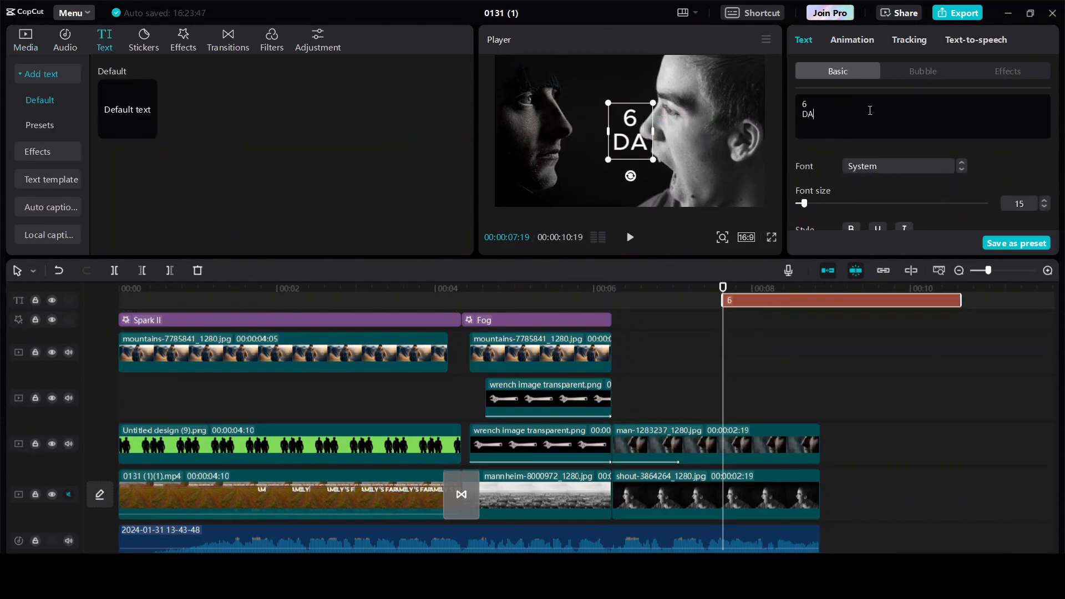
text(YS)
scroll(912, 194, down, 1)
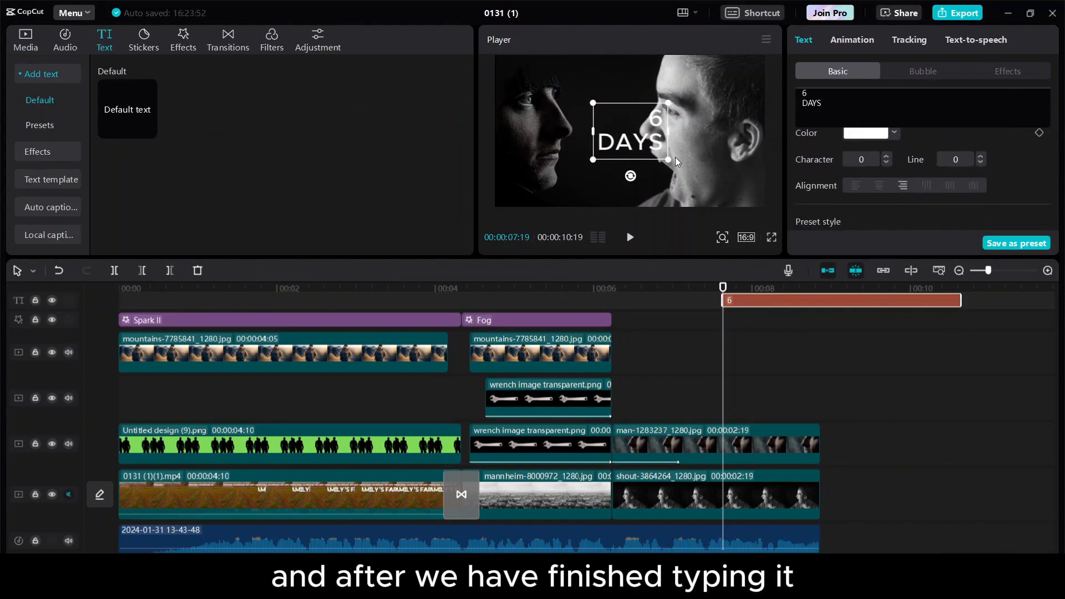
drag(669, 160, 734, 185)
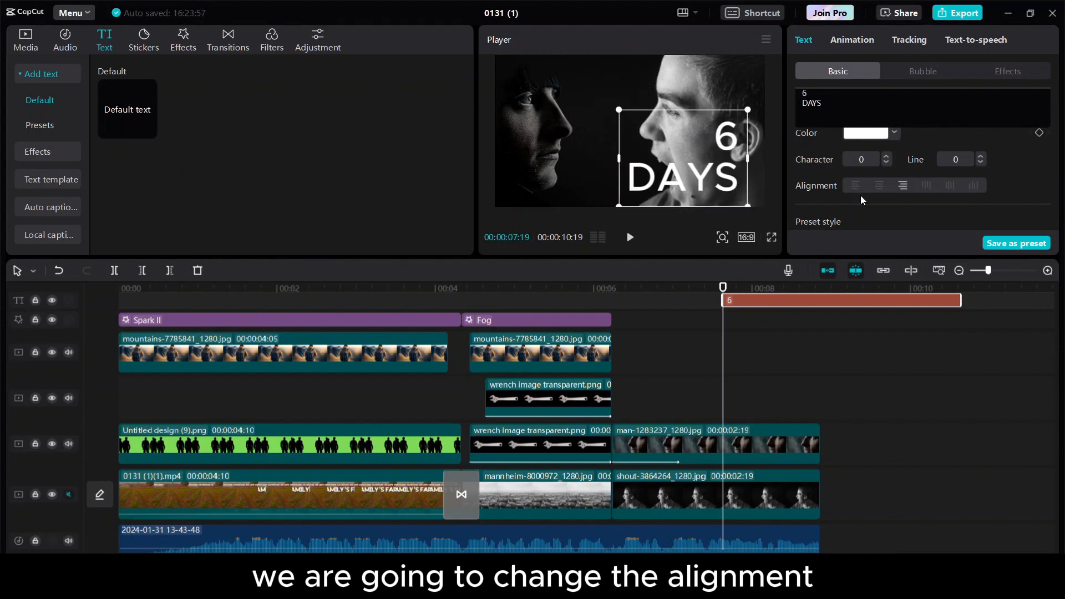
Retime the title clip to start at about 8 seconds and end with the scene.
mouse_move(741, 288)
mouse_down()
mouse_move(789, 288)
mouse_move(741, 288)
mouse_up()
click(754, 289)
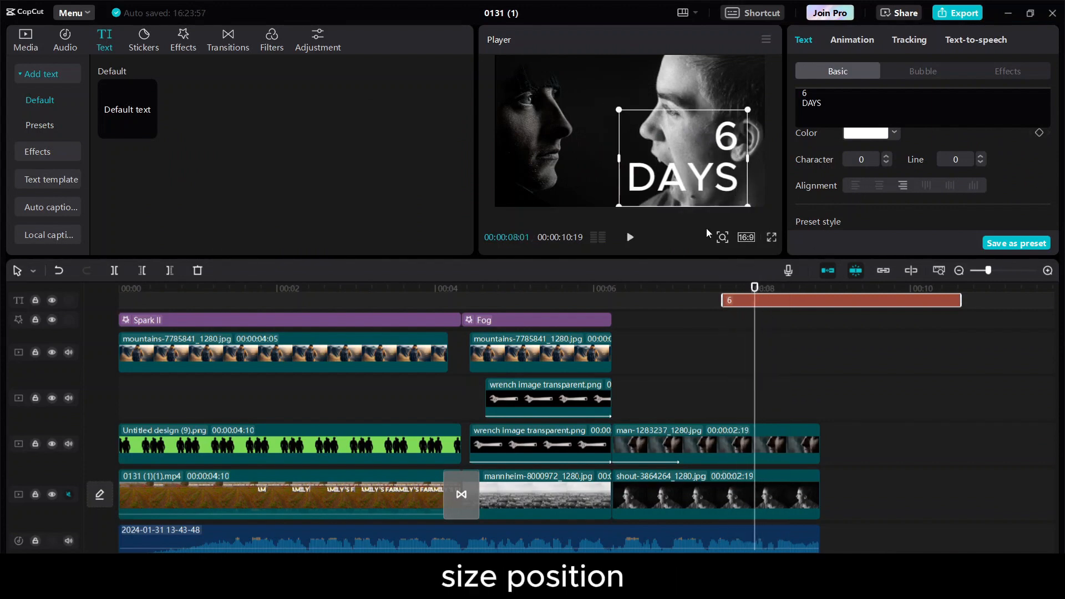
drag(797, 301, 828, 335)
drag(993, 335, 821, 323)
key(space)
click(768, 290)
drag(767, 293, 755, 293)
scroll(863, 162, down, 3)
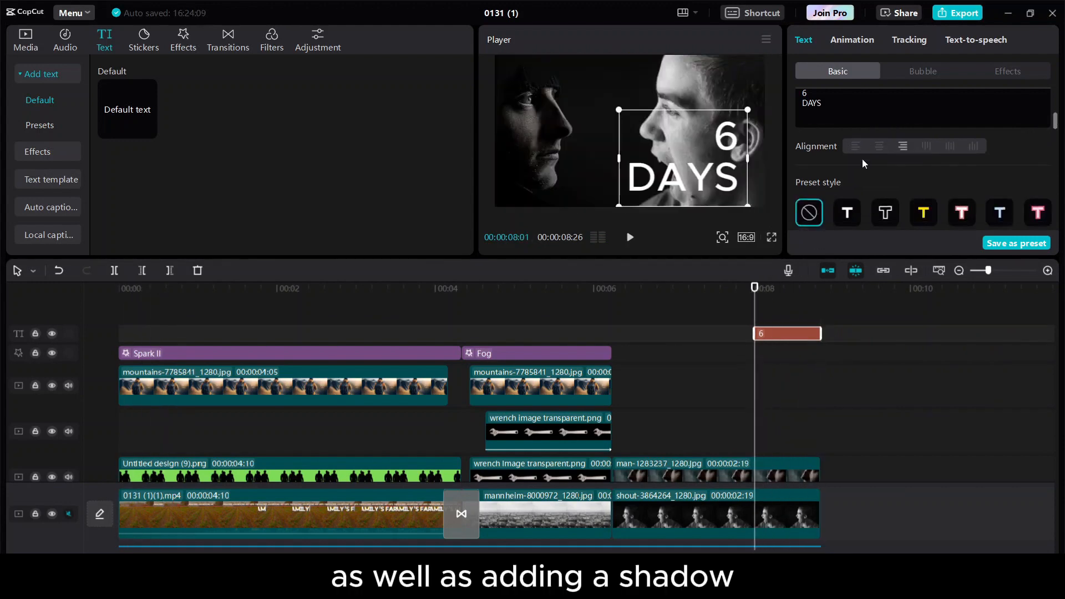
scroll(863, 194, up, 10)
Set the title to a bold font in blue (0023FF).
click(919, 165)
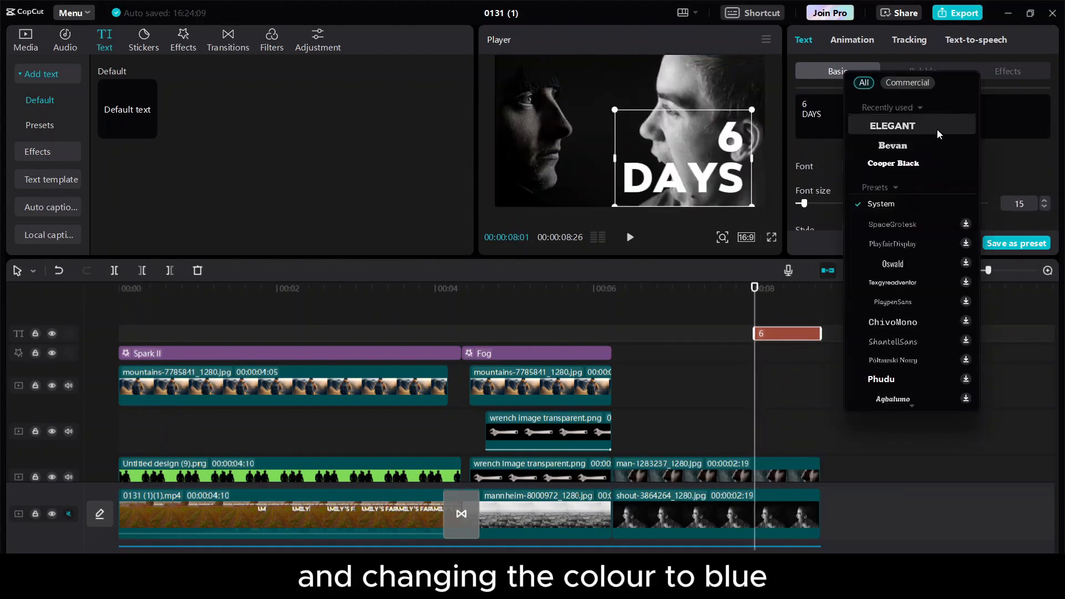
click(937, 129)
scroll(895, 198, down, 10)
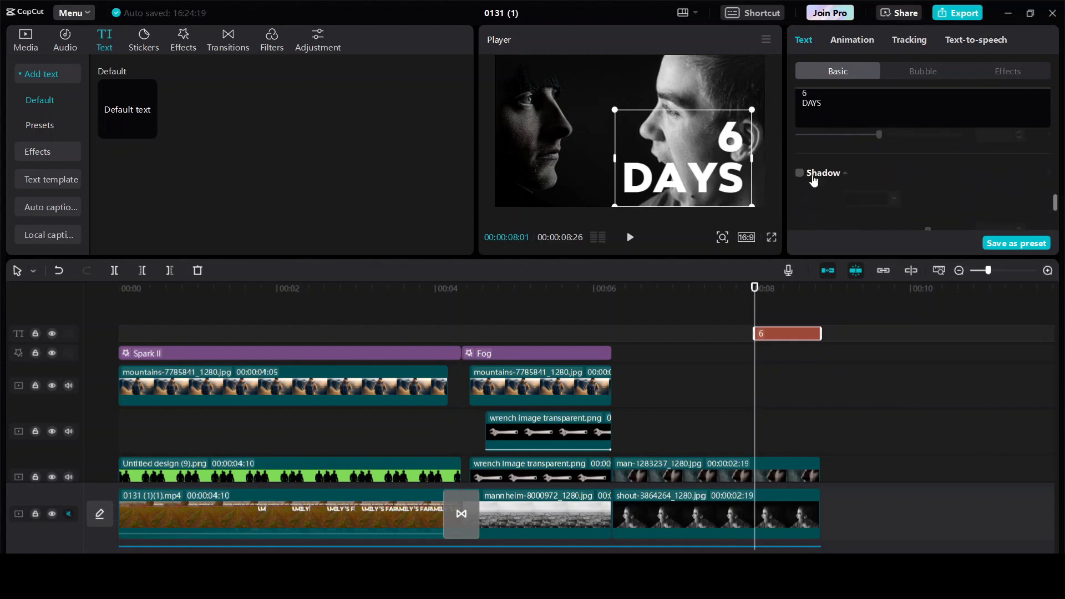
scroll(827, 191, up, 5)
click(866, 143)
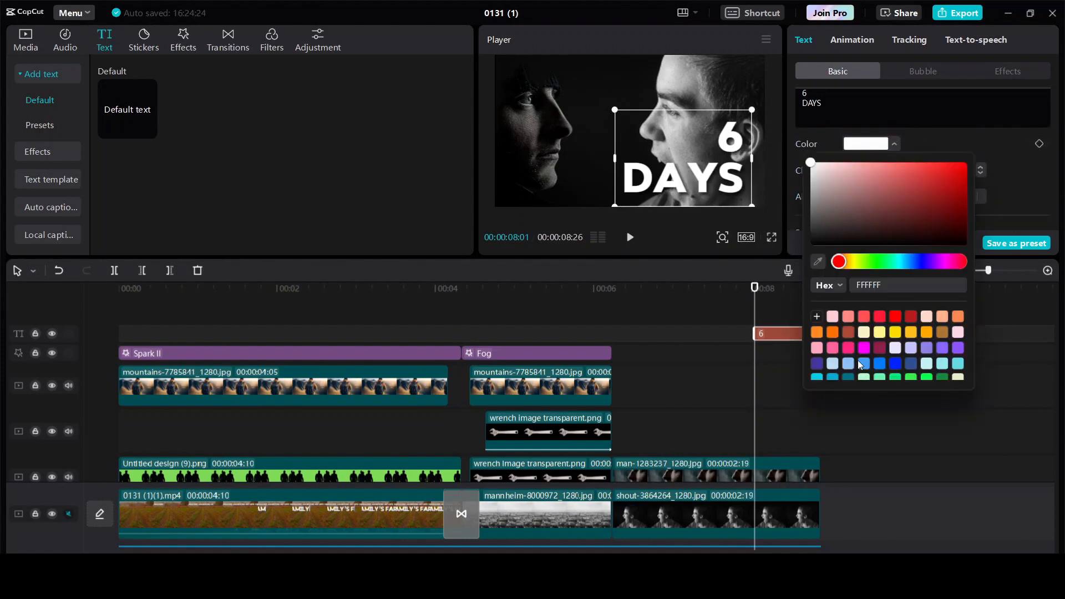
click(895, 364)
Give the title a 0.8s Pop Up entrance and drop Camera Shake onto the shouting-face clip.
click(858, 39)
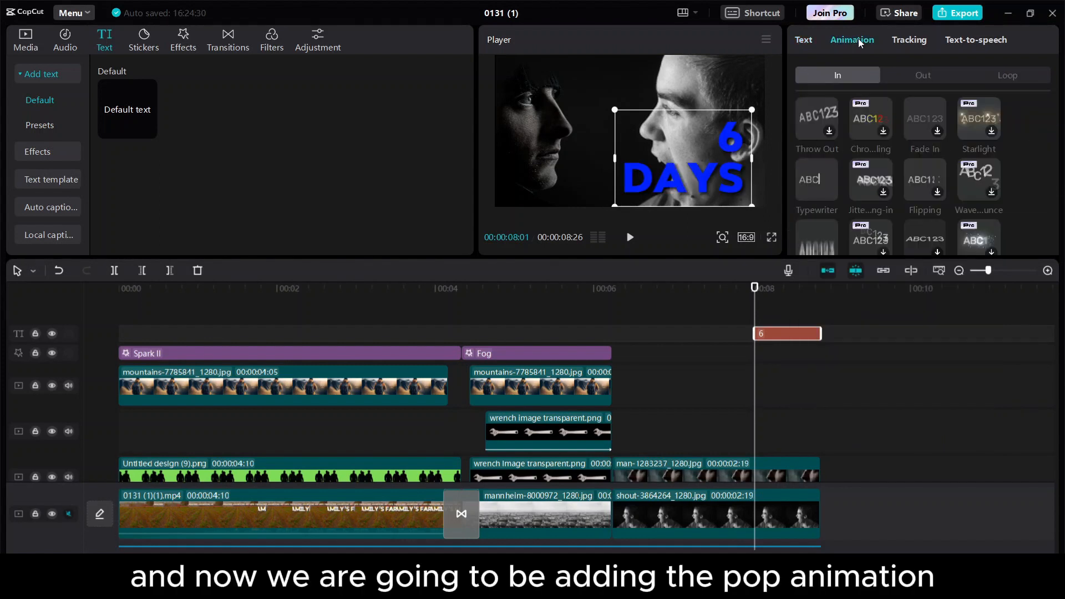
click(808, 237)
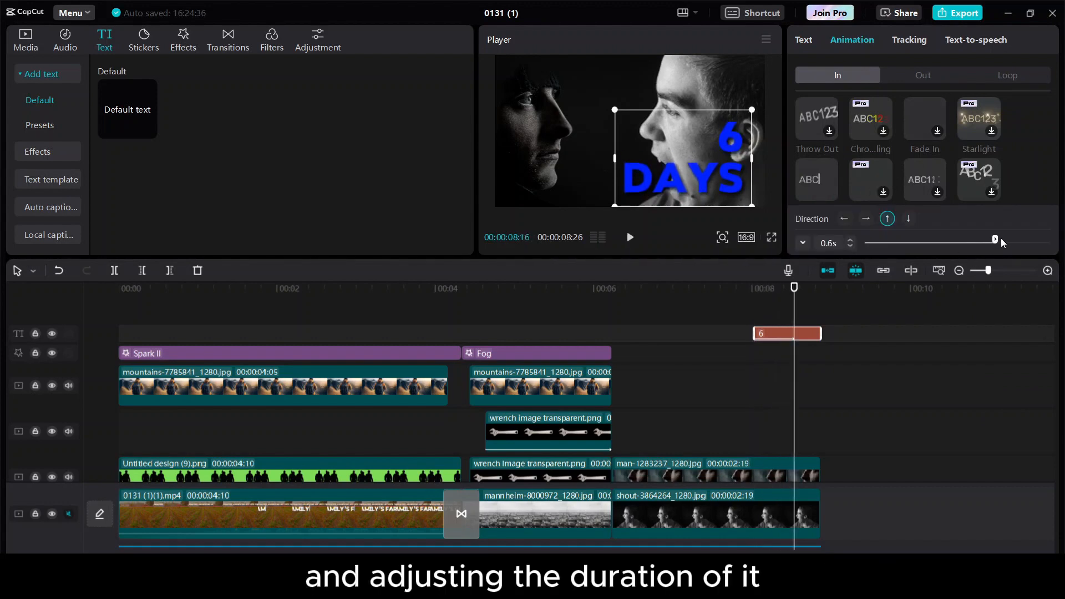
drag(1001, 238, 1050, 239)
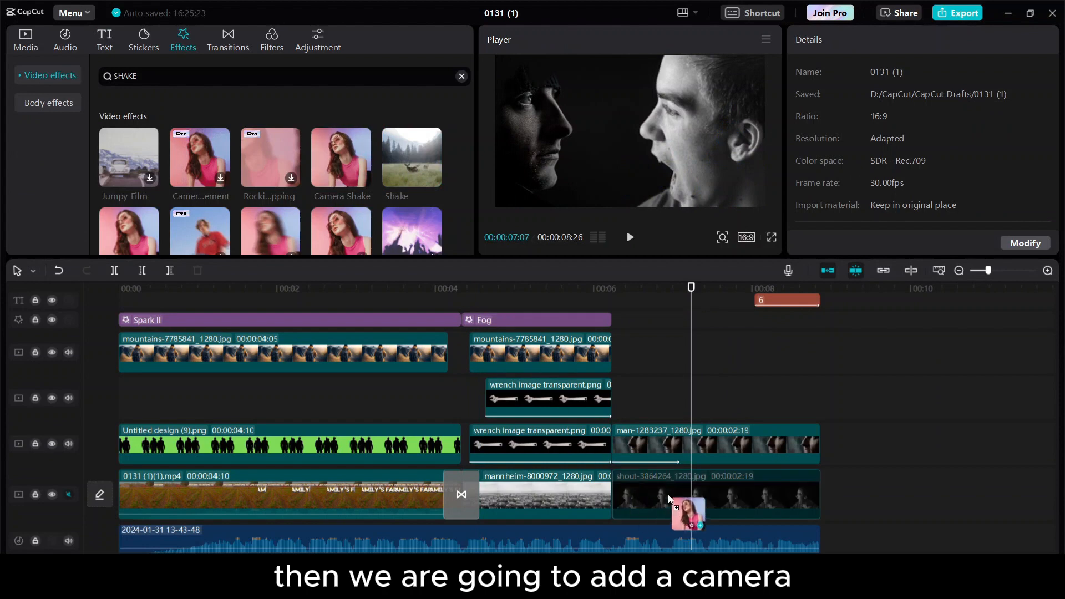
drag(341, 157, 716, 505)
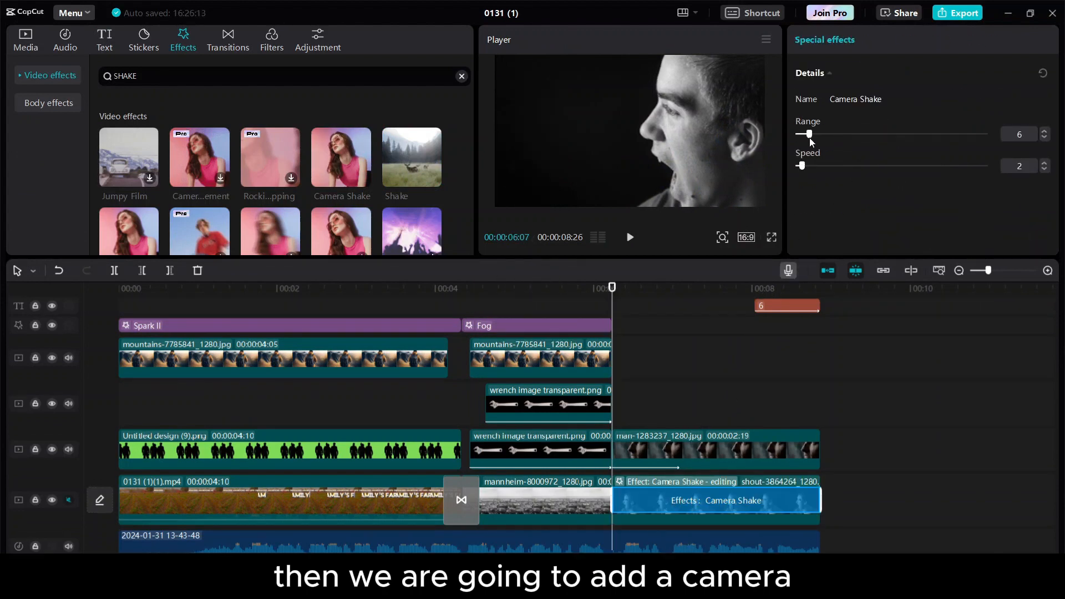
Lower the Camera Shake range from 6 to 2 and clear the SHAKE effect search.
drag(810, 137, 801, 137)
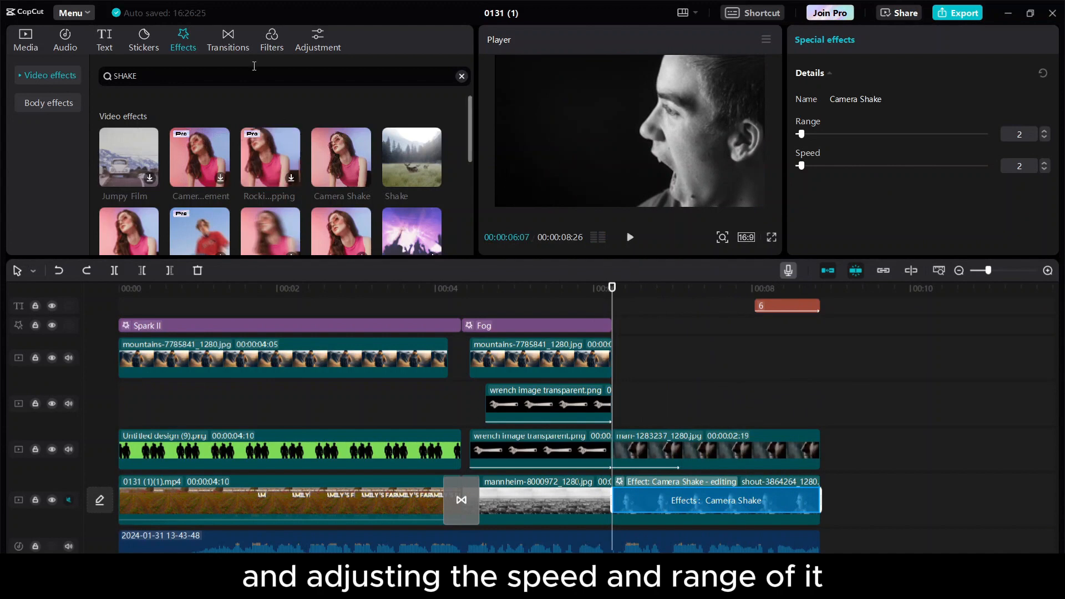
click(240, 34)
click(184, 44)
click(50, 76)
Lay the Nature Smog effect over the faces scene on a new track, ending with the scene.
scroll(47, 159, down, 5)
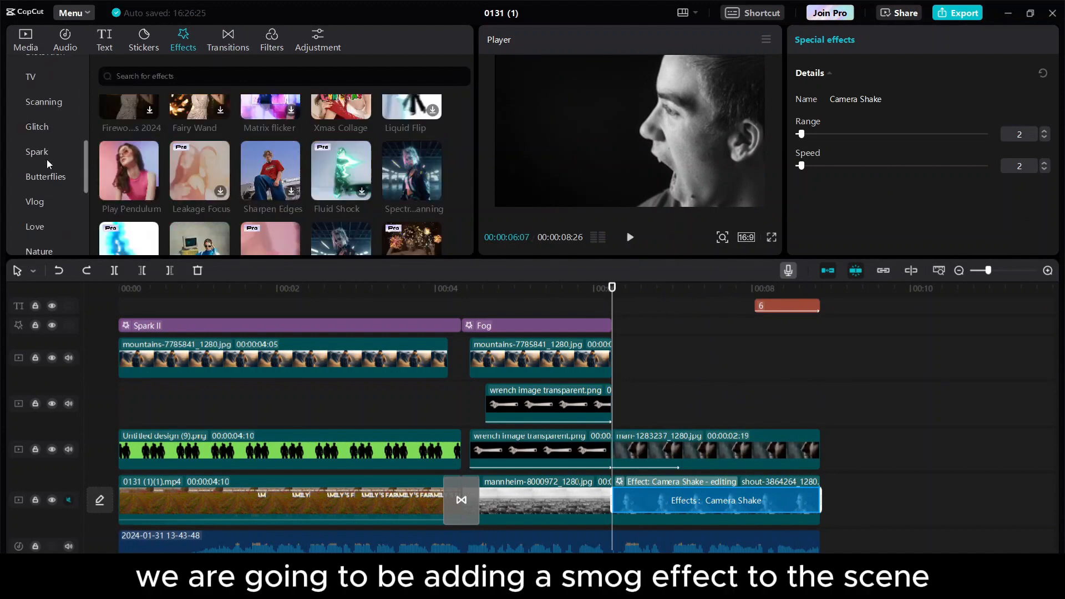
scroll(46, 158, down, 2)
click(39, 189)
click(200, 139)
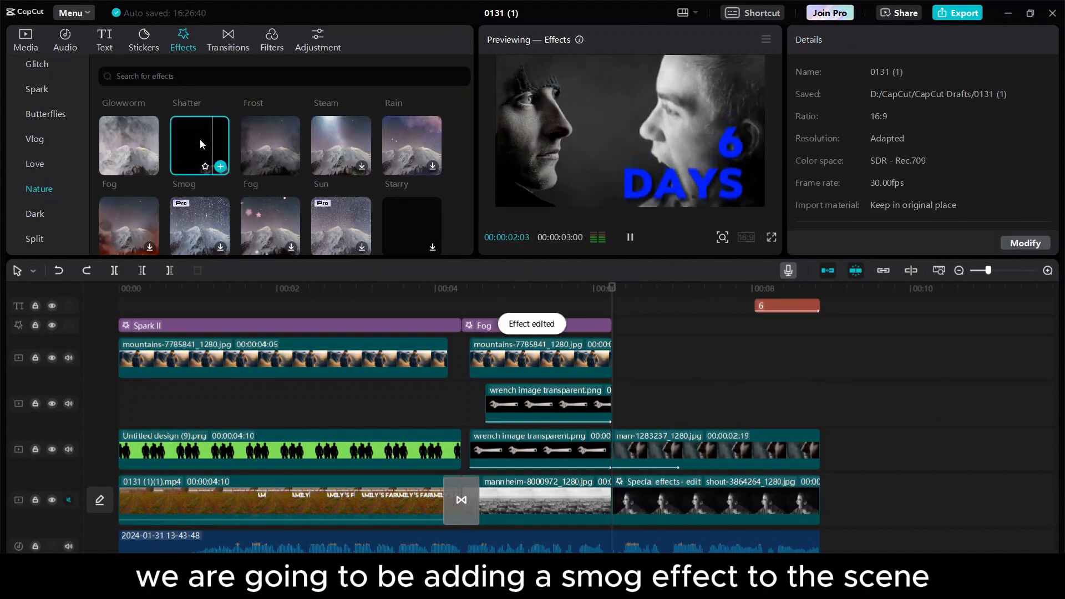
drag(199, 138, 660, 346)
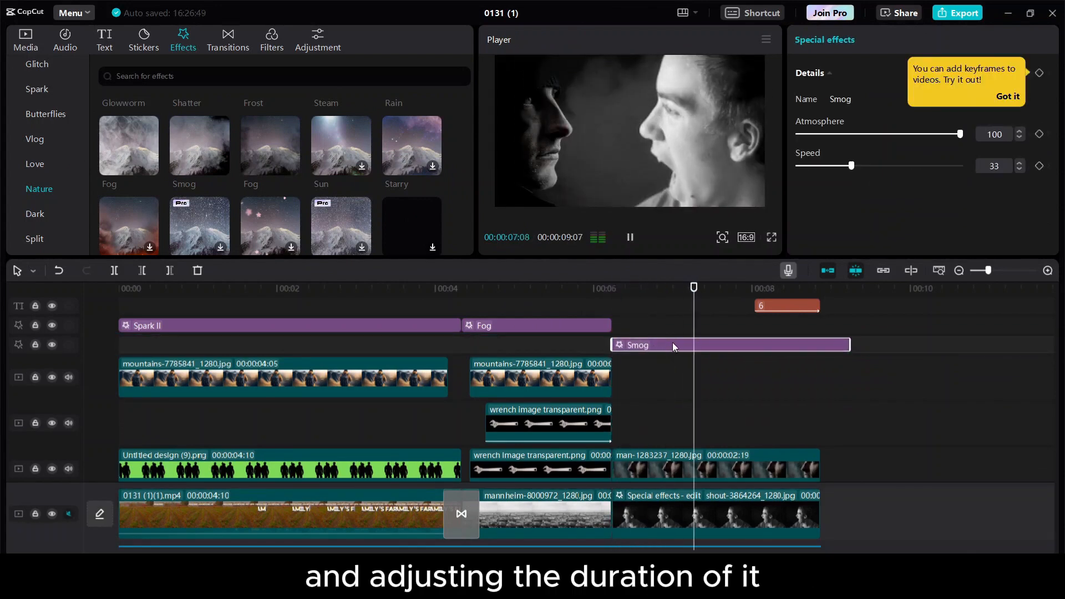
drag(855, 342, 822, 341)
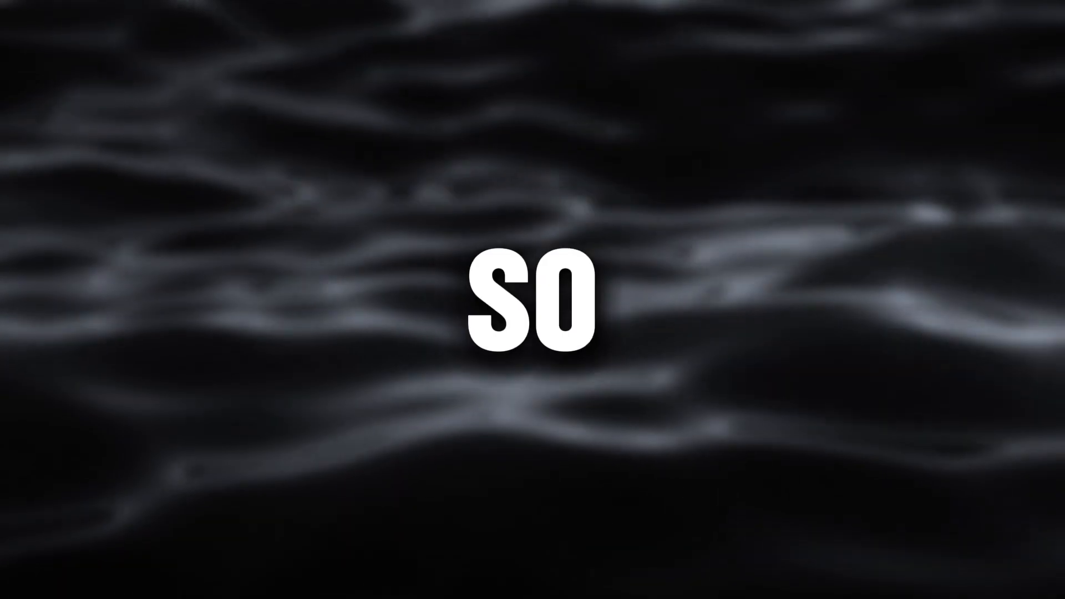